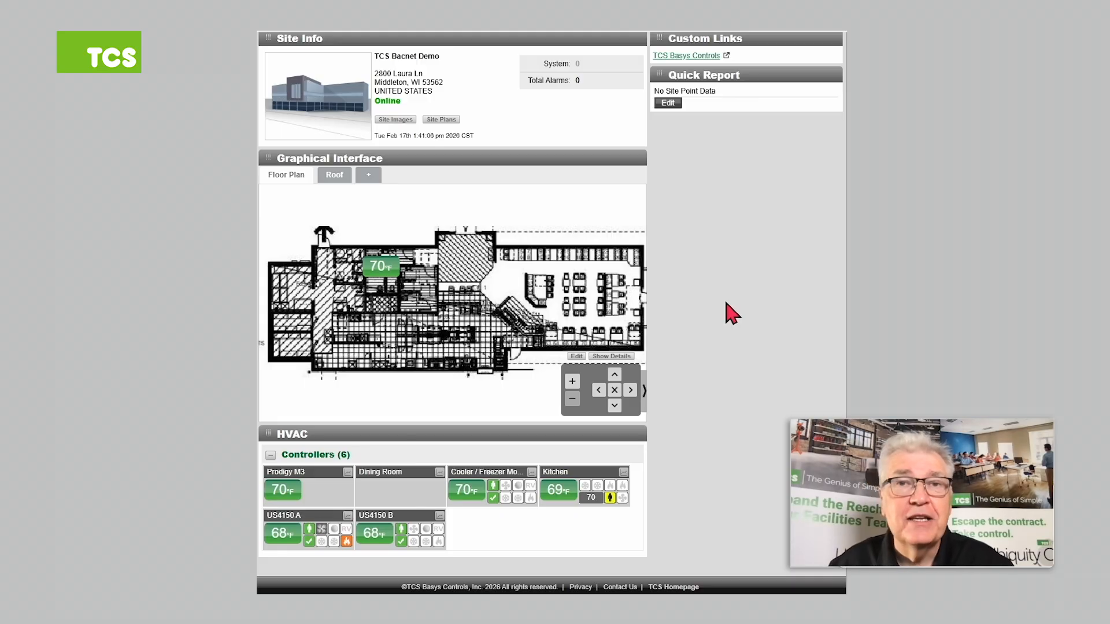
# - Open the Kitchen controller's discovery and mapping settings in BACnet Manager and go to its Active Map
pyautogui.moveTo(564, 500)
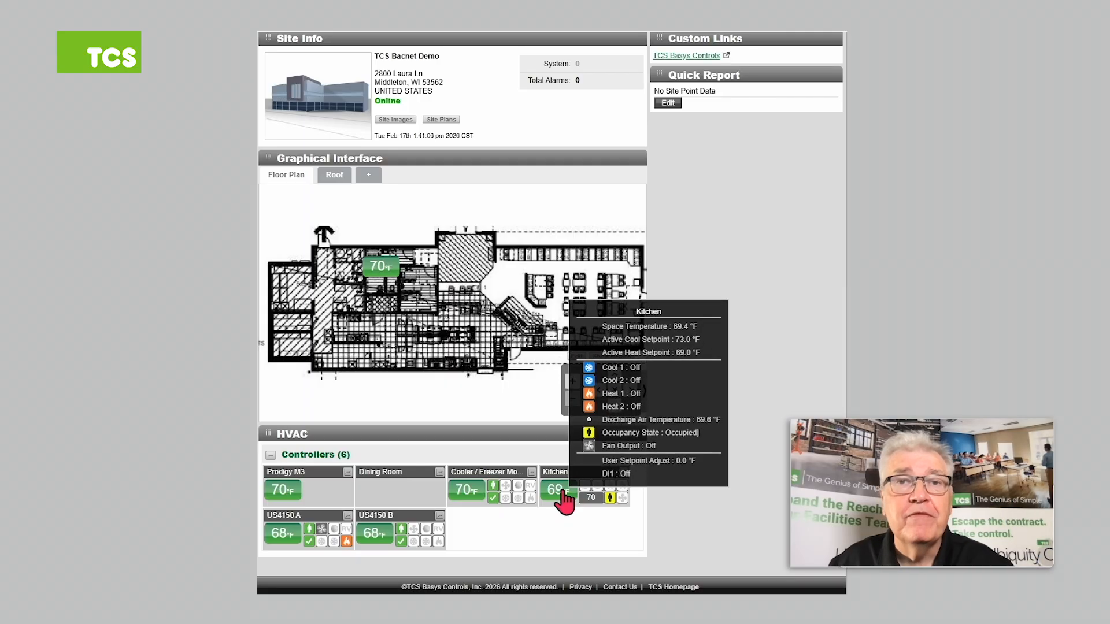
pyautogui.click(564, 500)
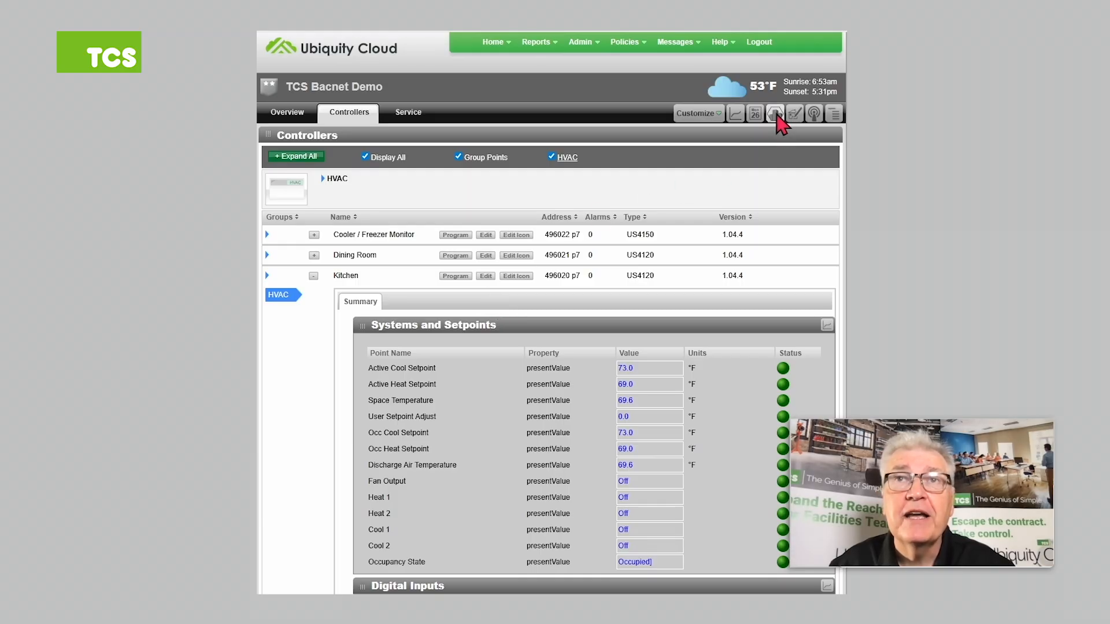
pyautogui.click(775, 115)
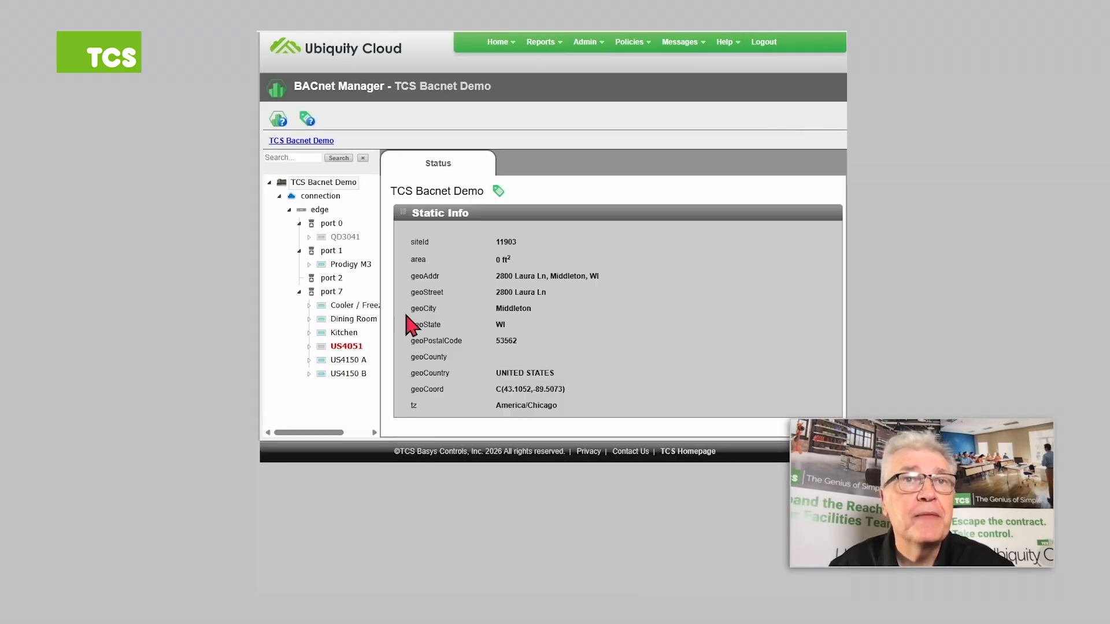
pyautogui.click(344, 333)
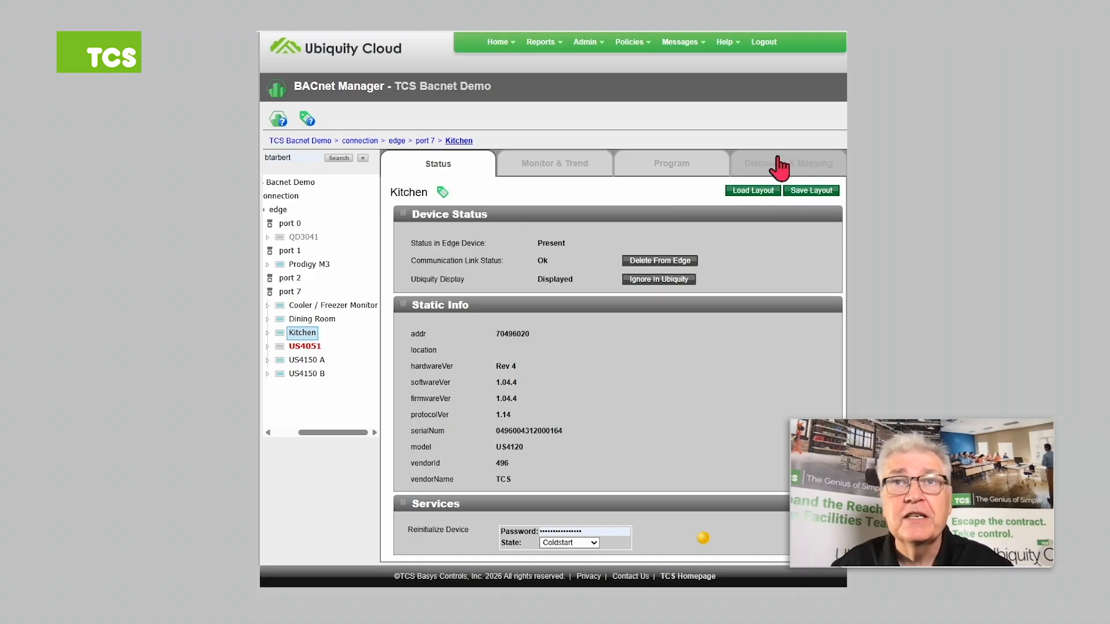
pyautogui.click(778, 164)
pyautogui.scroll(-4, 552, 313)
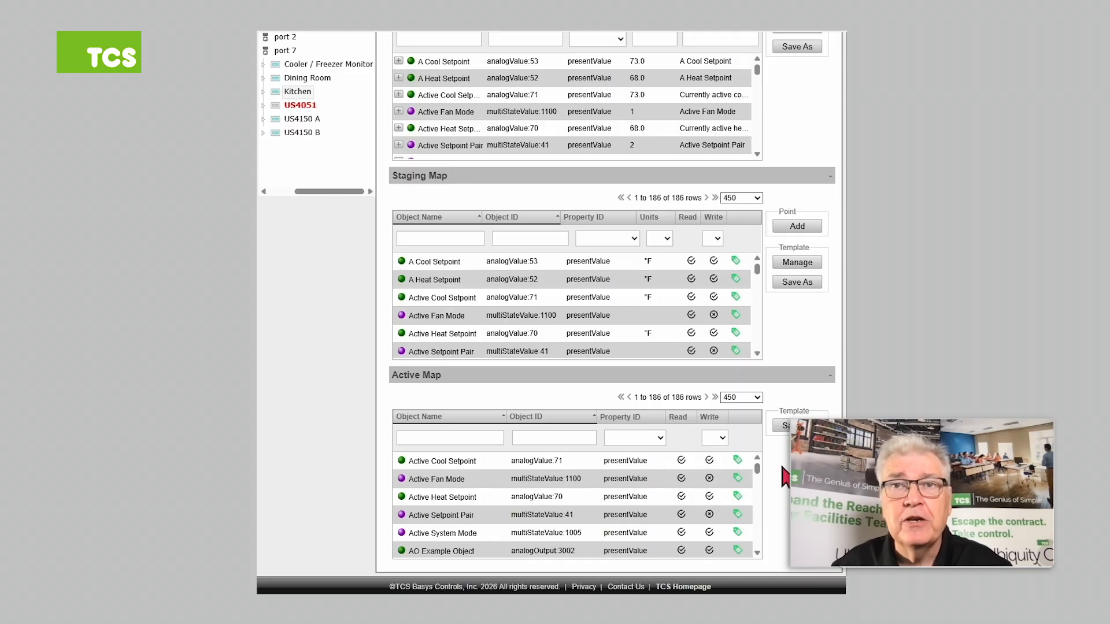
# - Save the Kitchen controller's Active Map as a new template named with the author's first name followed by "US4021 Active Map"
pyautogui.click(797, 426)
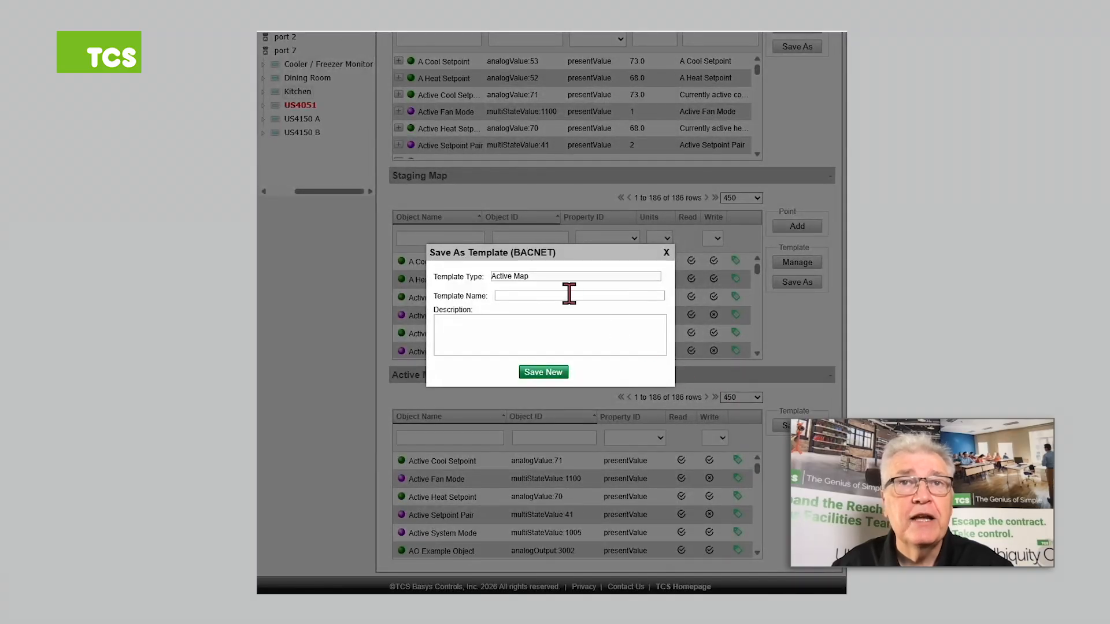
pyautogui.click(568, 295)
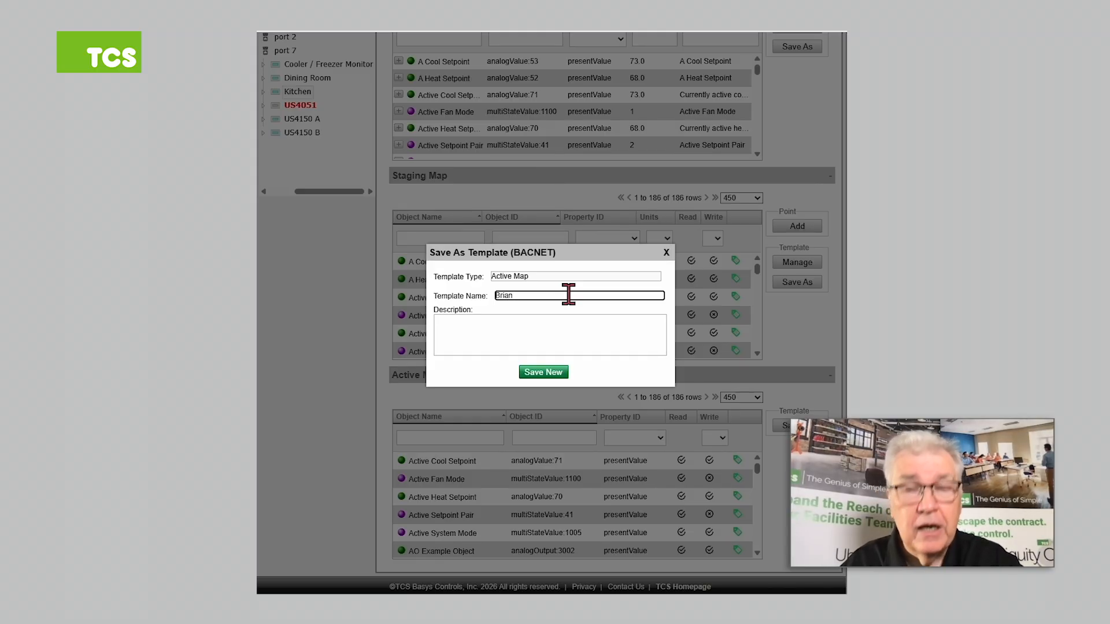
pyautogui.write('Brian US4021')
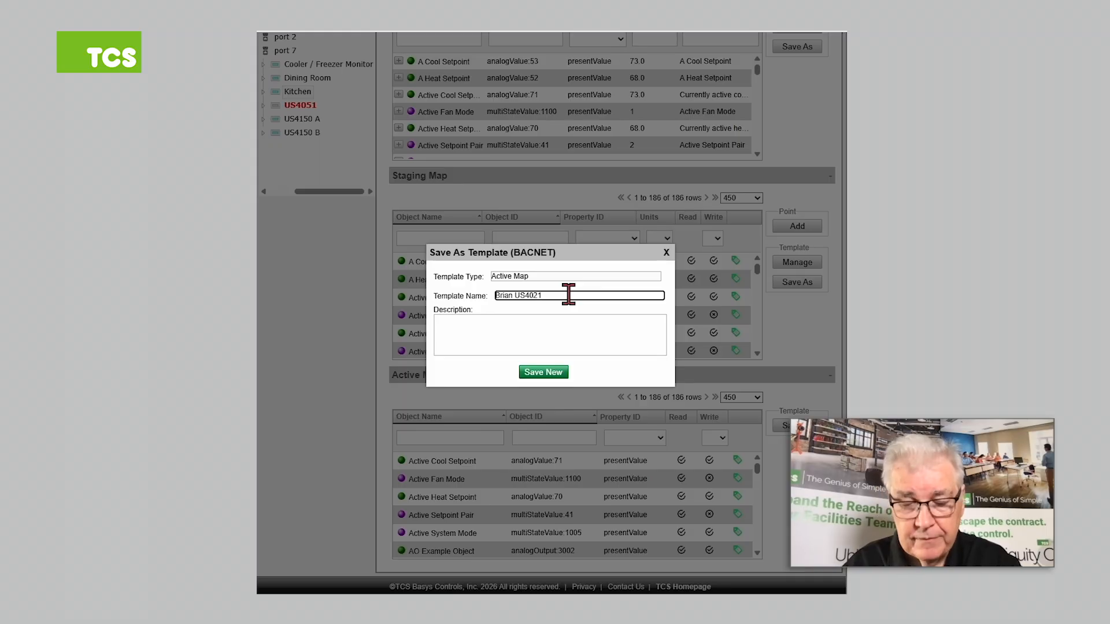
pyautogui.write(' Acti')
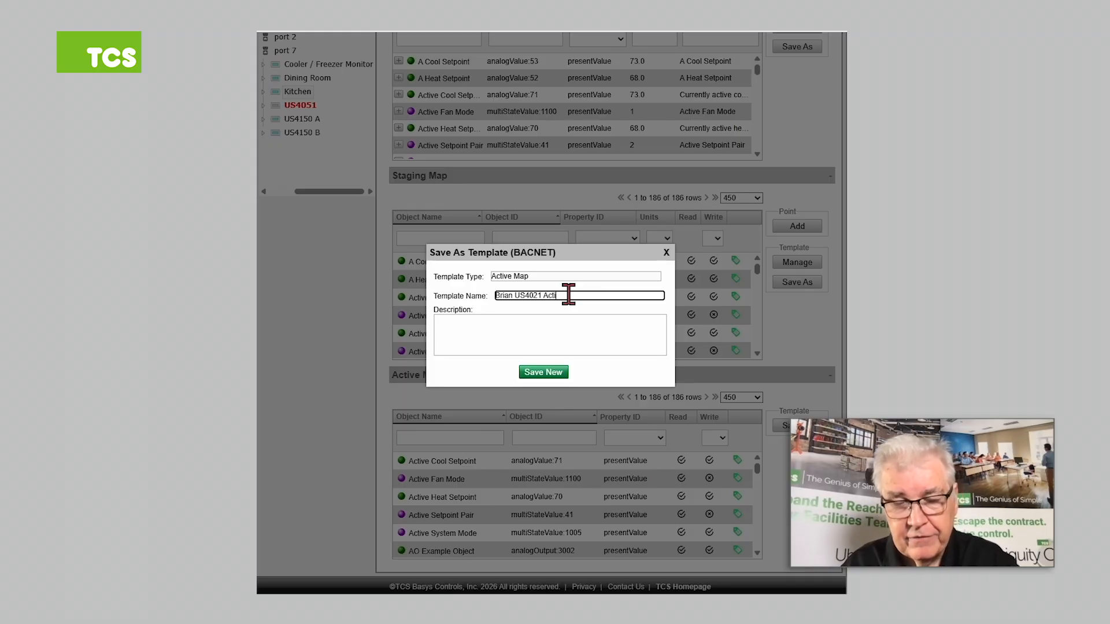
pyautogui.write('ve Map')
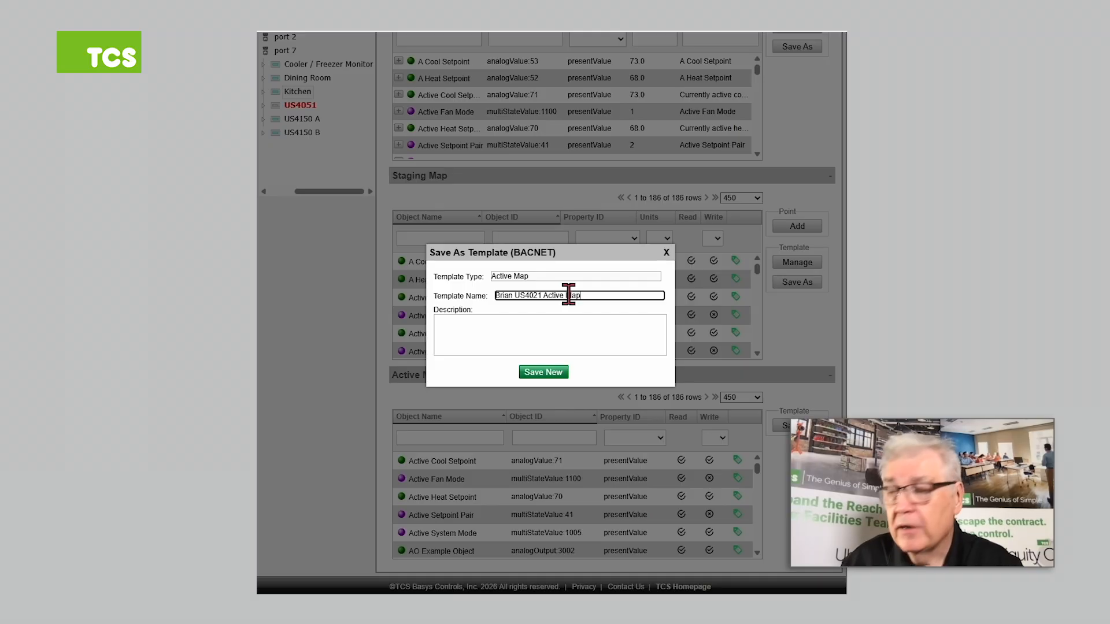
pyautogui.click(549, 371)
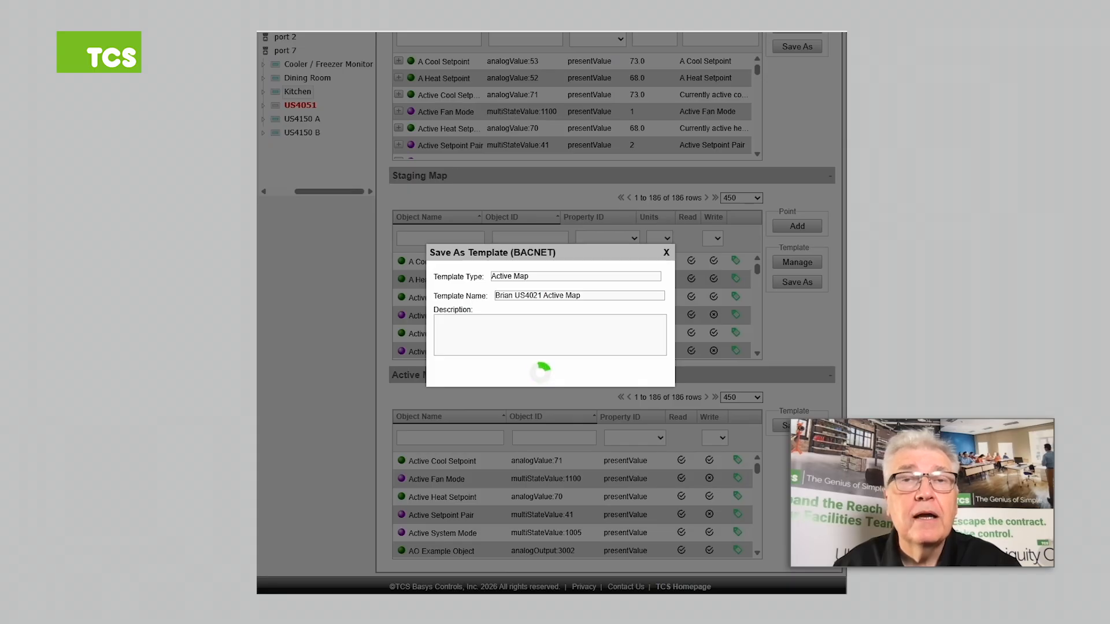
pyautogui.click(666, 253)
# - Review the Kitchen controller's Program and Monitor & Trend layouts, ending on its Status page
pyautogui.scroll(3, 523, 124)
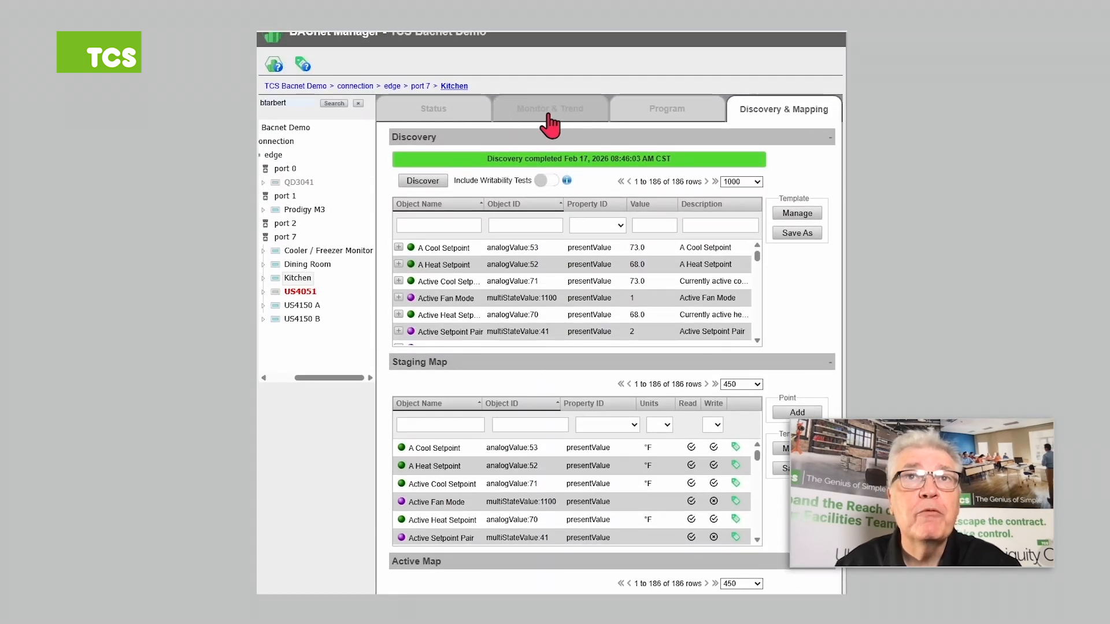
pyautogui.click(639, 116)
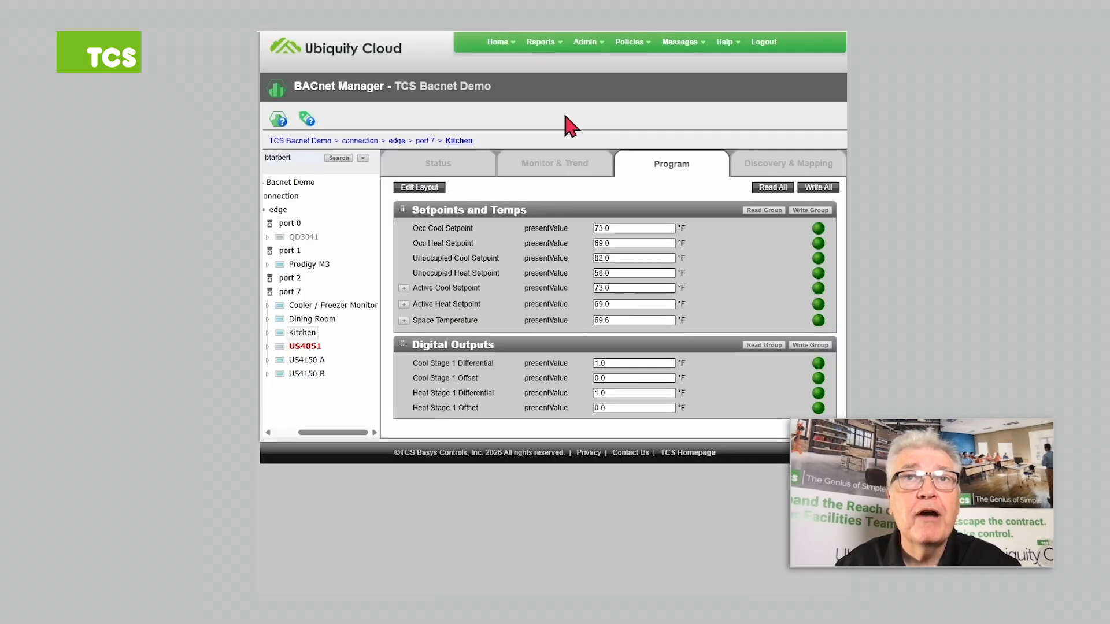
pyautogui.click(566, 167)
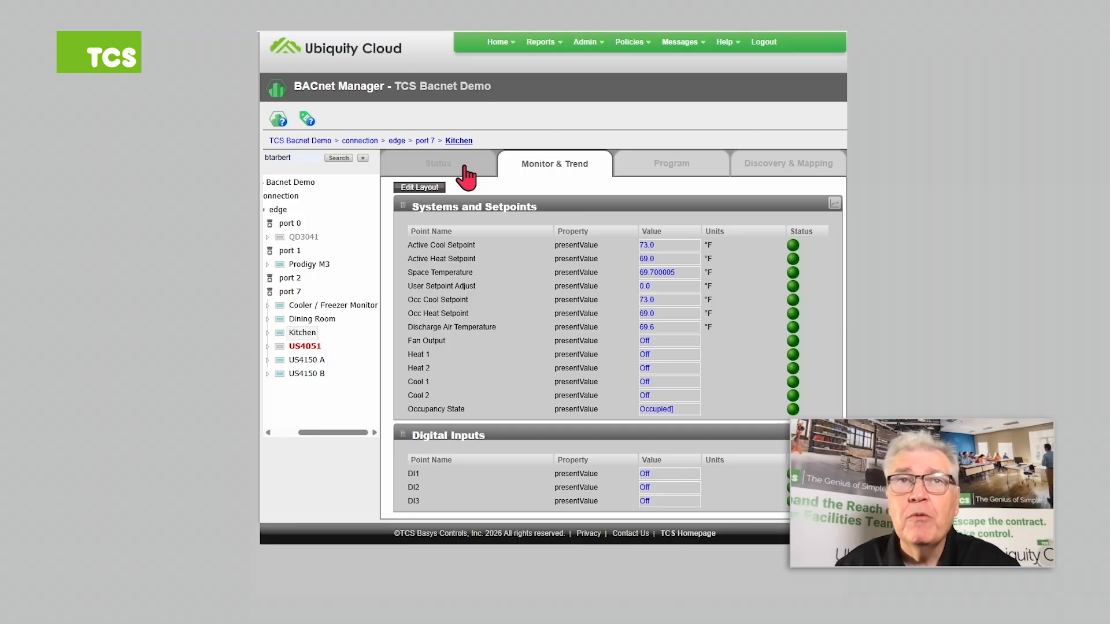
pyautogui.click(466, 176)
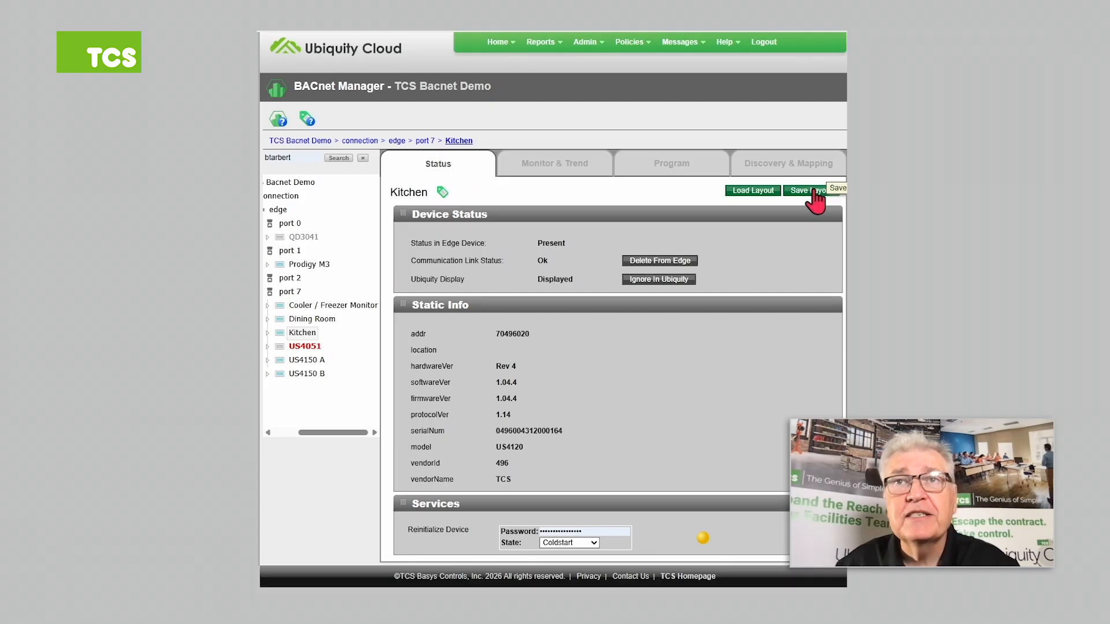
# - Save the Kitchen layout as a Device Monitor and Program template named with the author's first name plus "US4021 Program and Montior"
pyautogui.click(814, 192)
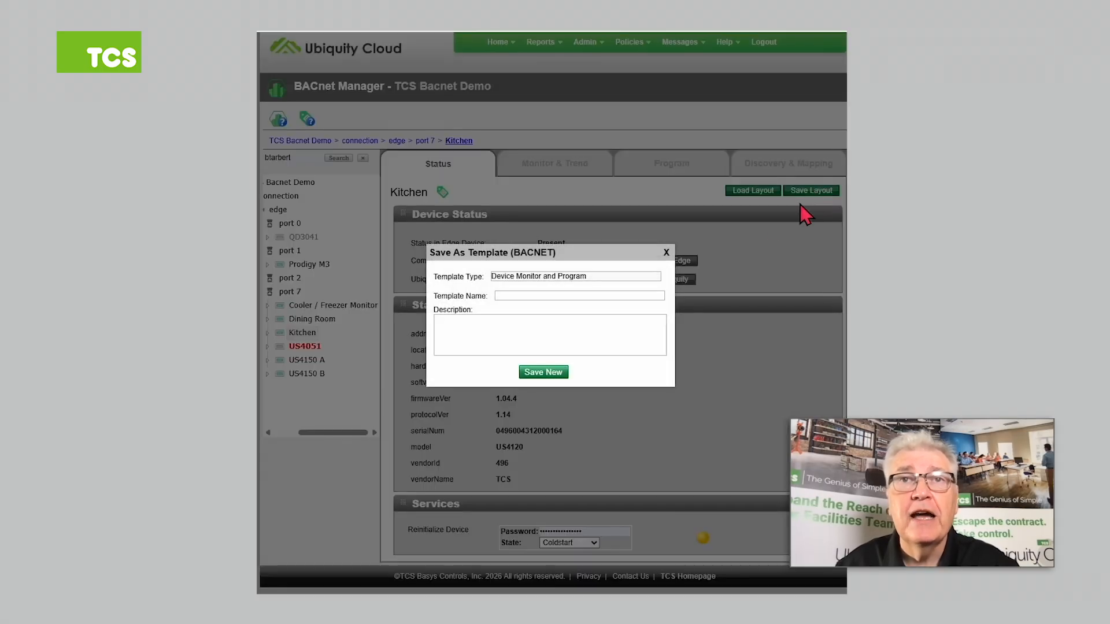
pyautogui.click(551, 295)
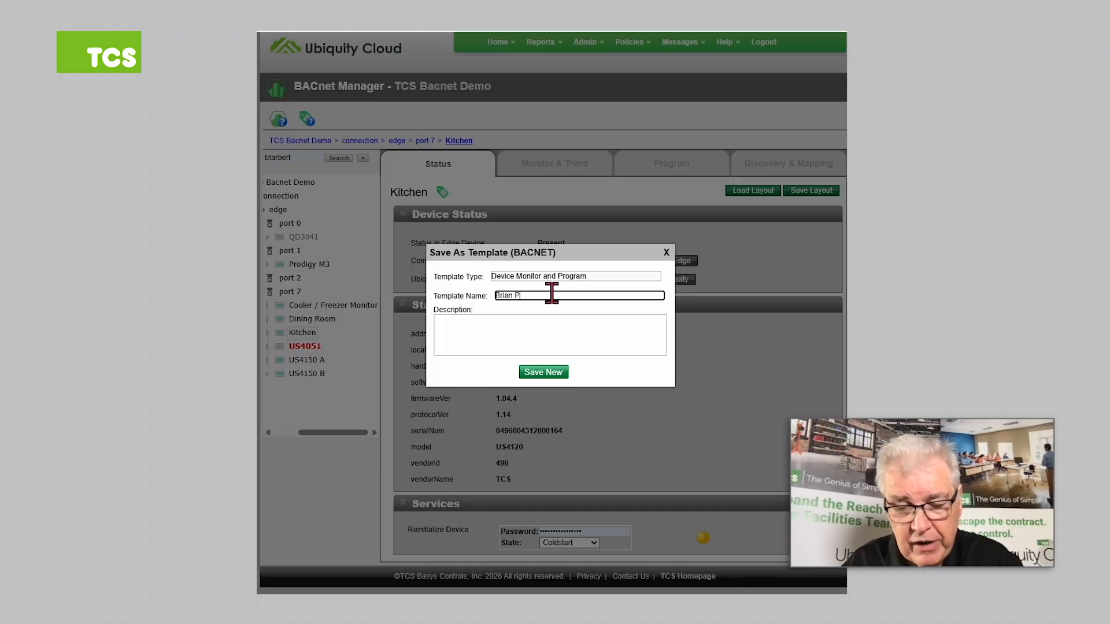
pyautogui.write('Brian Program and ')
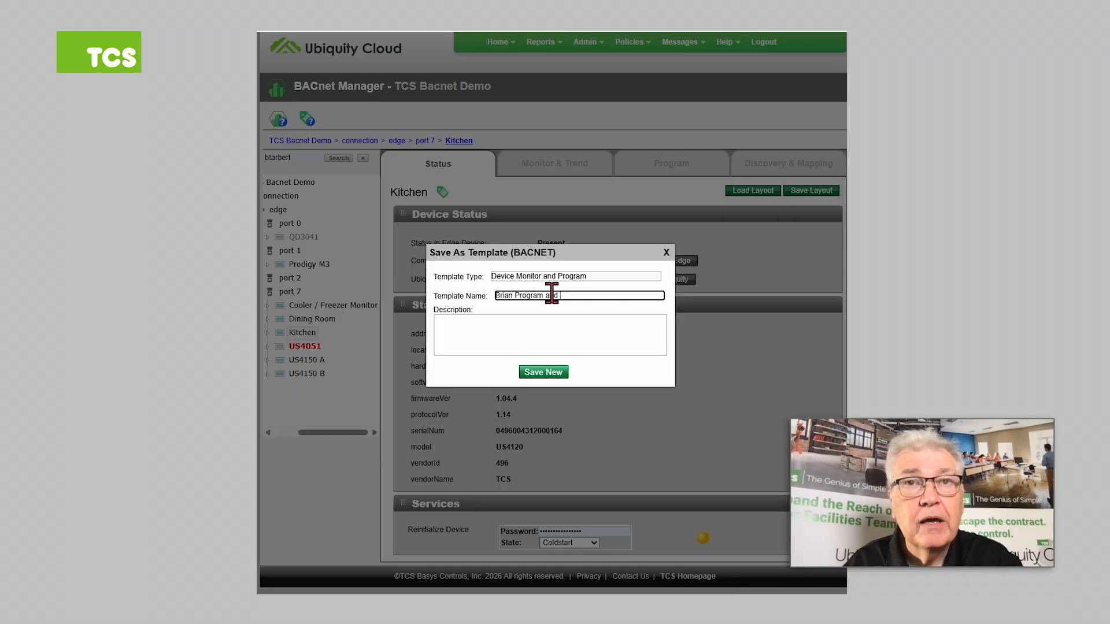
pyautogui.write('Montior')
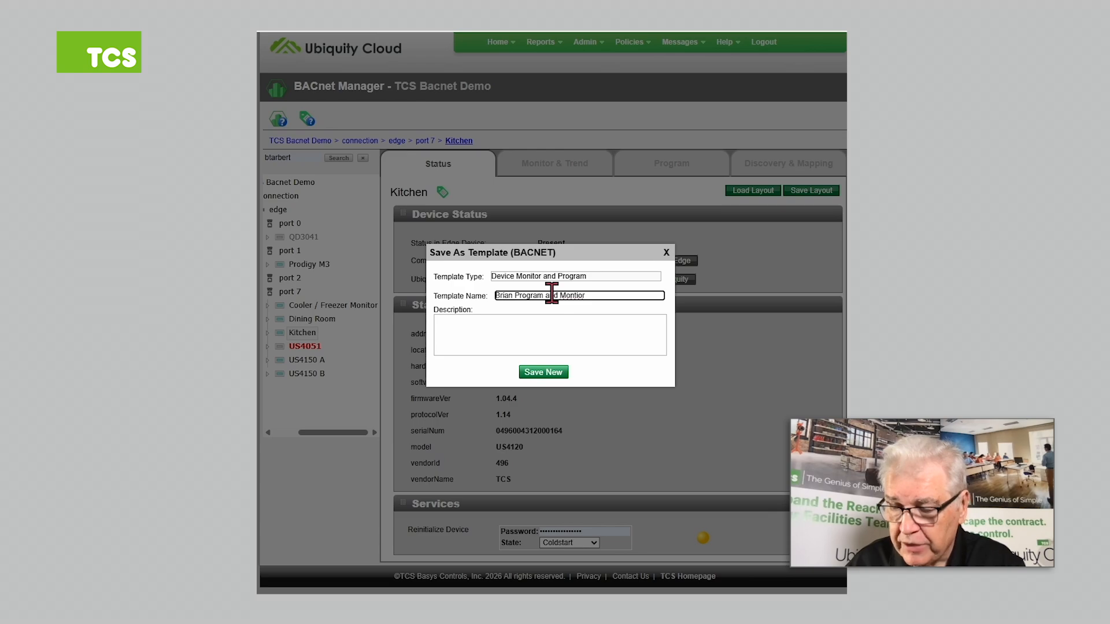
pyautogui.write('US4021')
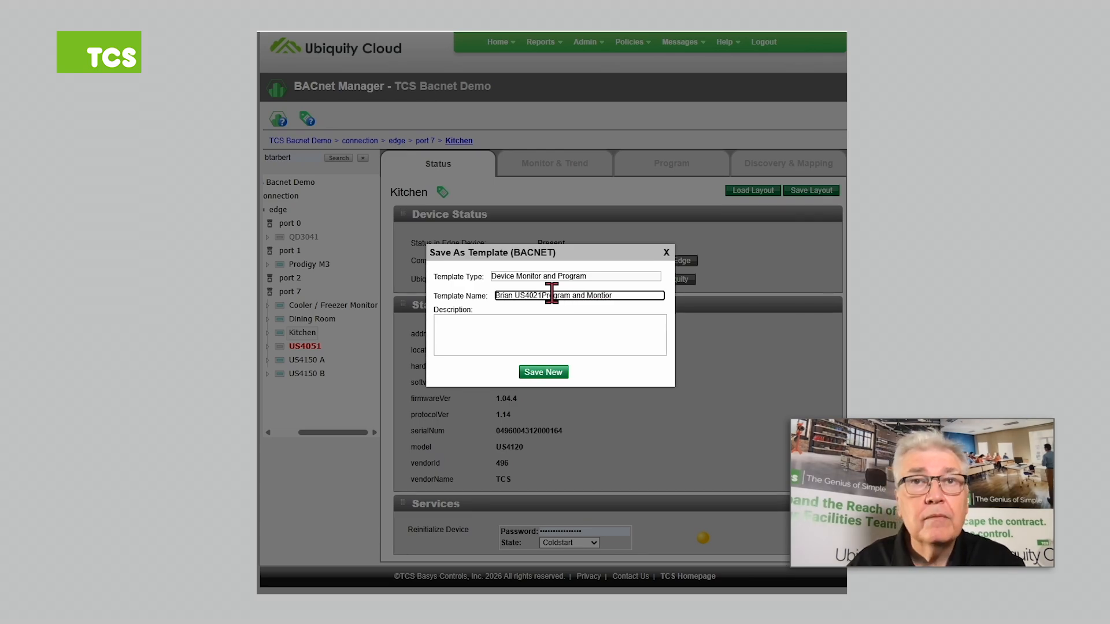
pyautogui.click(548, 374)
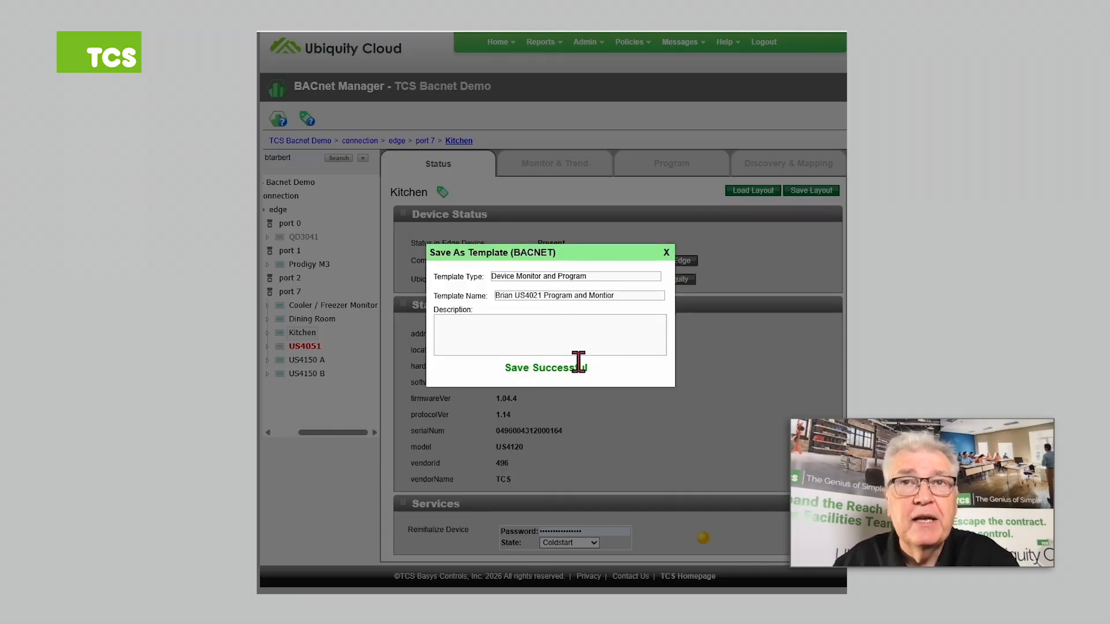
pyautogui.click(666, 253)
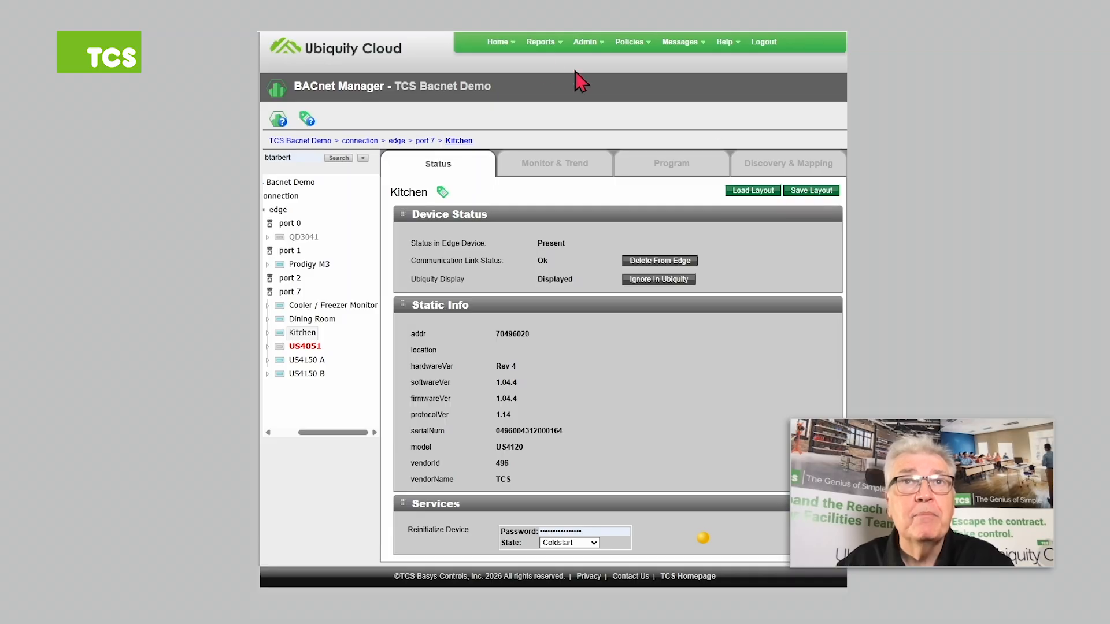
# - Open the icon display configuration of the Kitchen controller from the site's controller list
pyautogui.moveTo(499, 42)
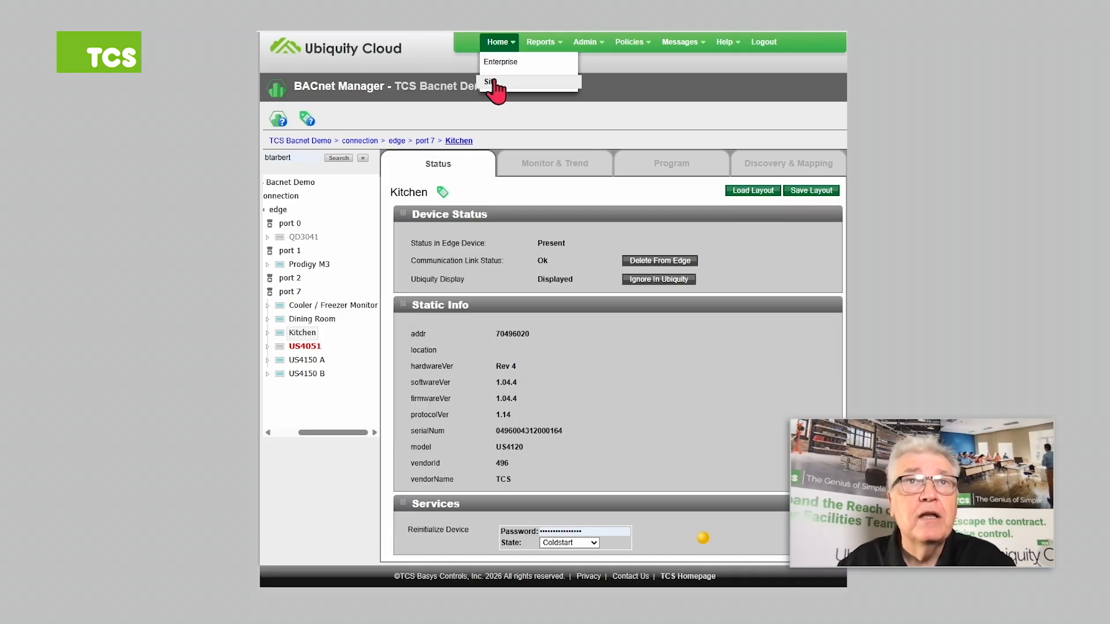
pyautogui.click(495, 84)
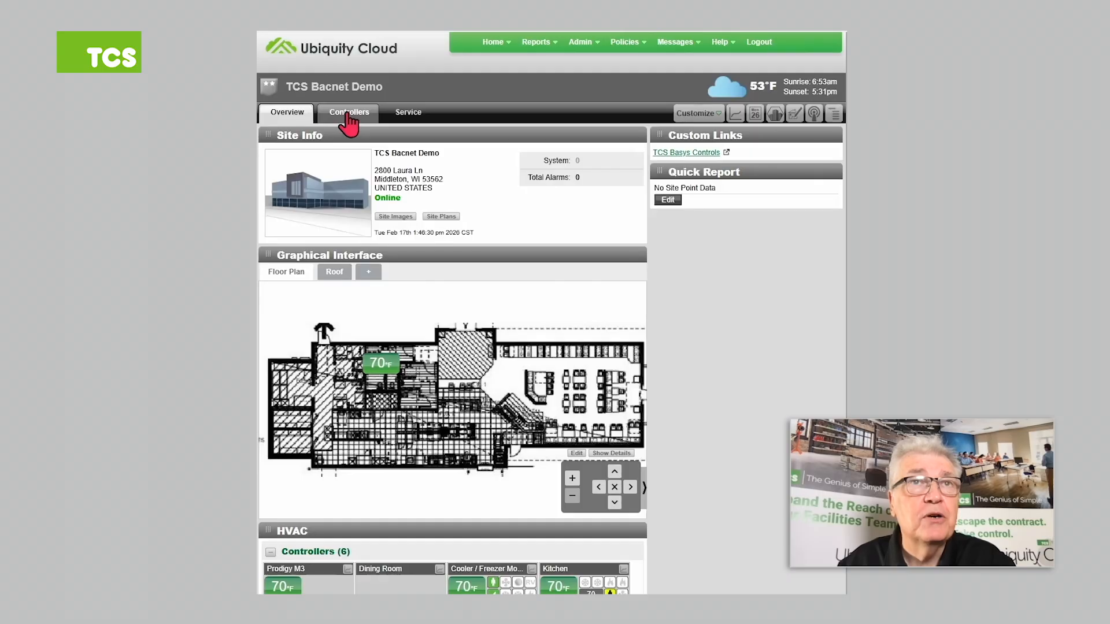
pyautogui.click(348, 114)
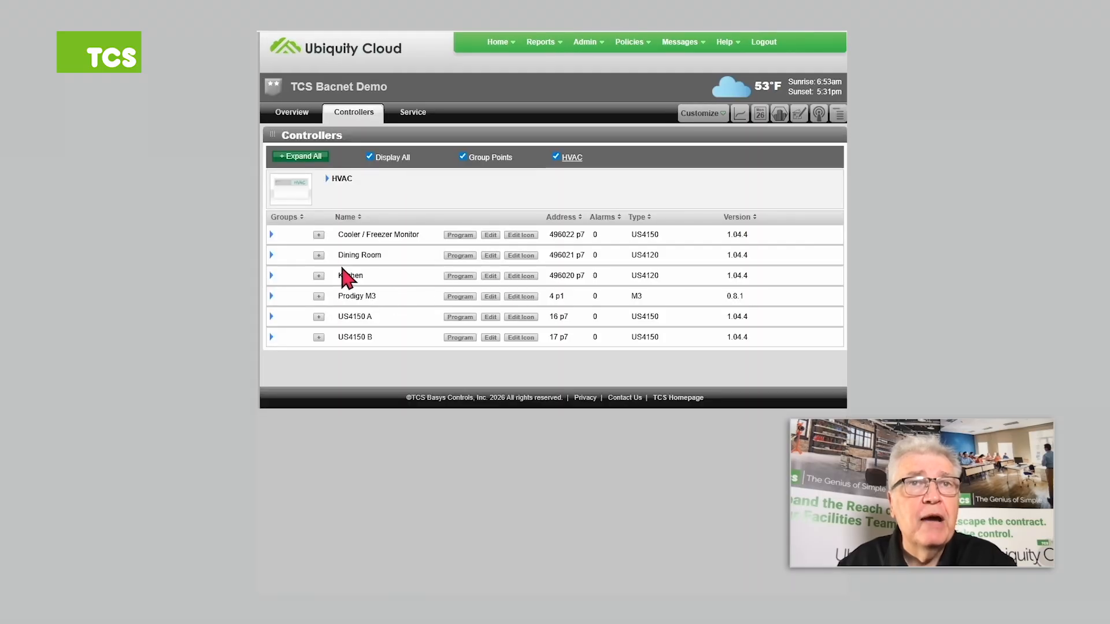
pyautogui.click(520, 276)
pyautogui.scroll(-1, 538, 279)
pyautogui.scroll(-5, 545, 285)
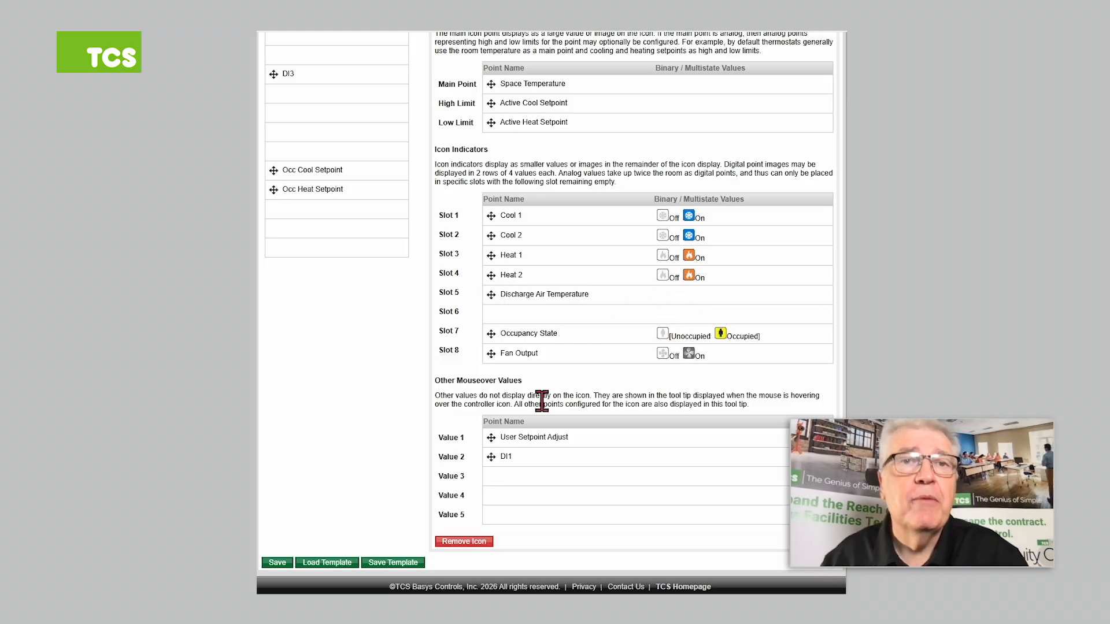
# - Save the Kitchen icon configuration as a Device Icon template named with the author's first name followed by "US4021 Icon"
pyautogui.click(389, 561)
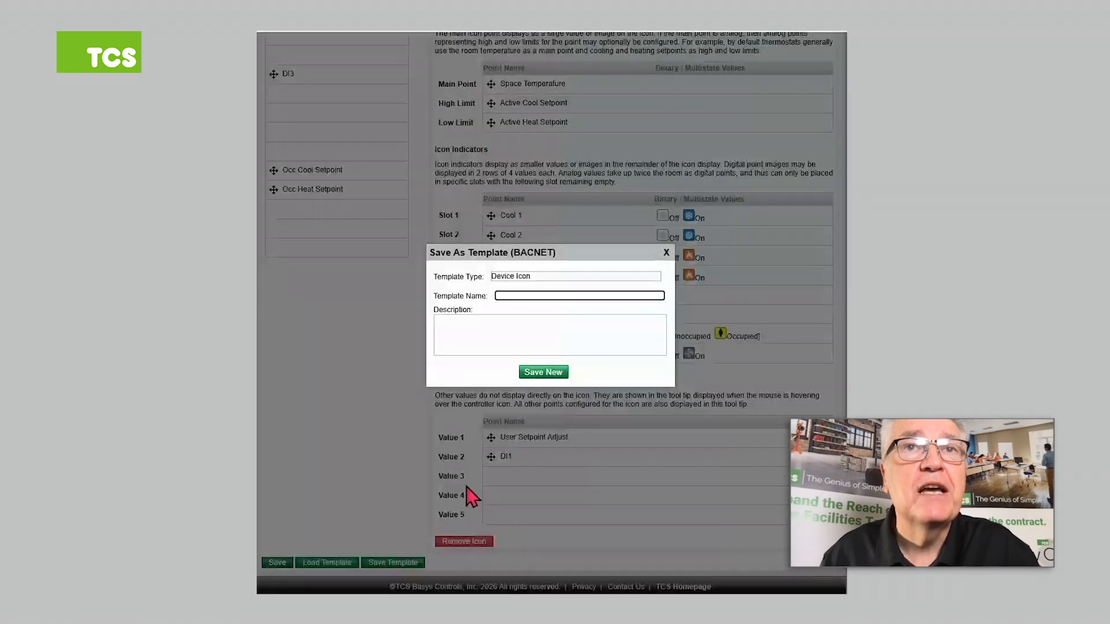
pyautogui.click(531, 298)
pyautogui.write('Brian US4021 I')
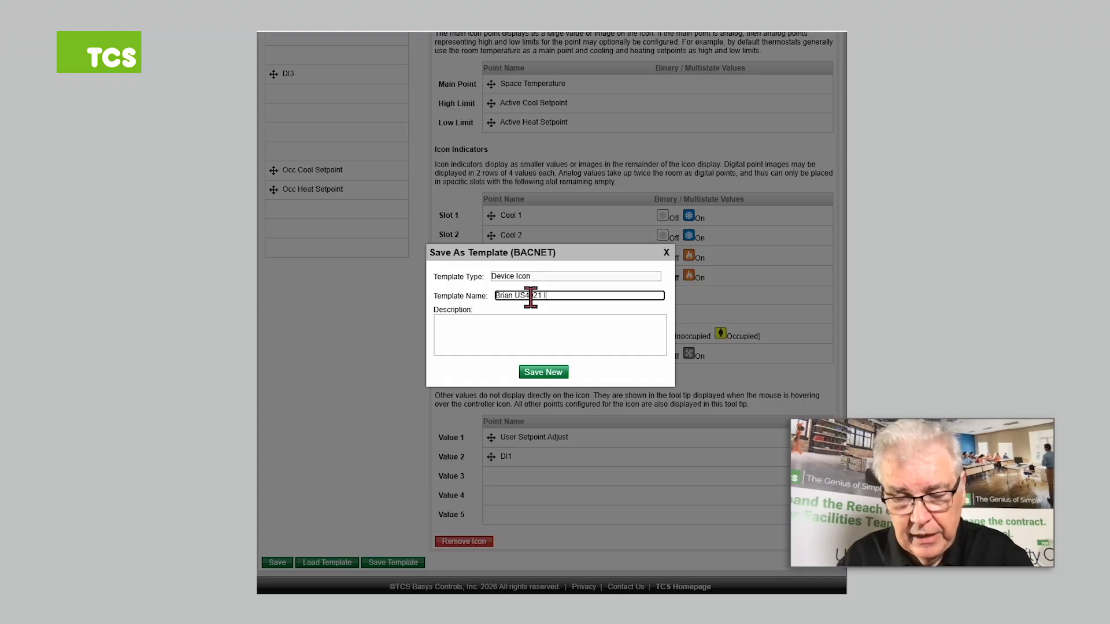
pyautogui.write('con')
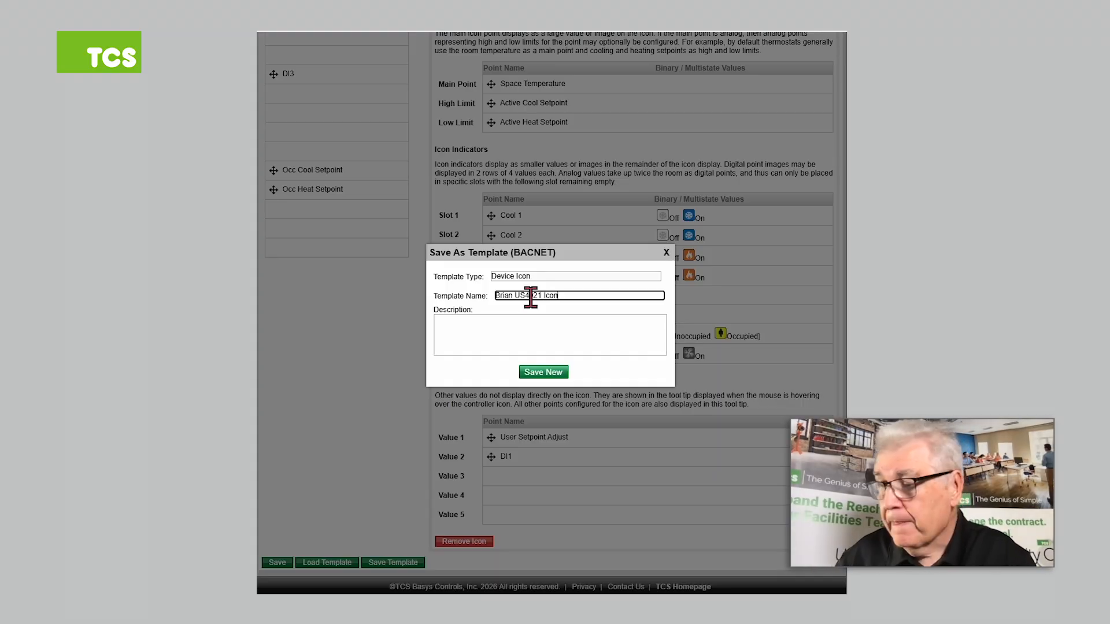
pyautogui.click(552, 372)
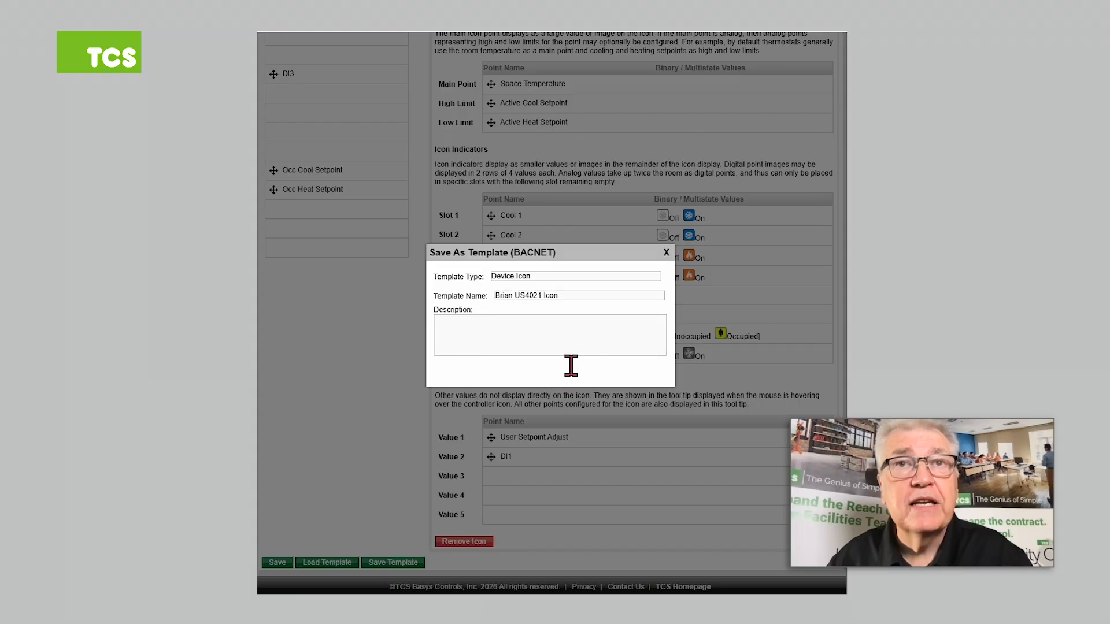
pyautogui.click(666, 252)
# - Return to the site overview and compare the Dining Room and Kitchen controller icons in the HVAC section
pyautogui.scroll(5, 549, 312)
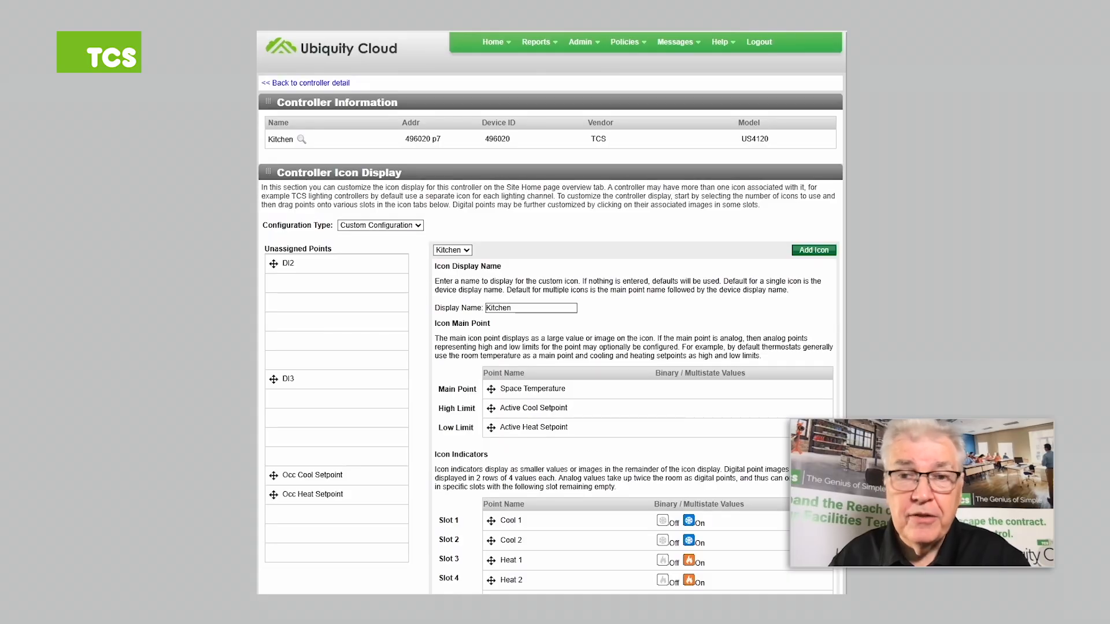
pyautogui.moveTo(494, 43)
pyautogui.click(489, 81)
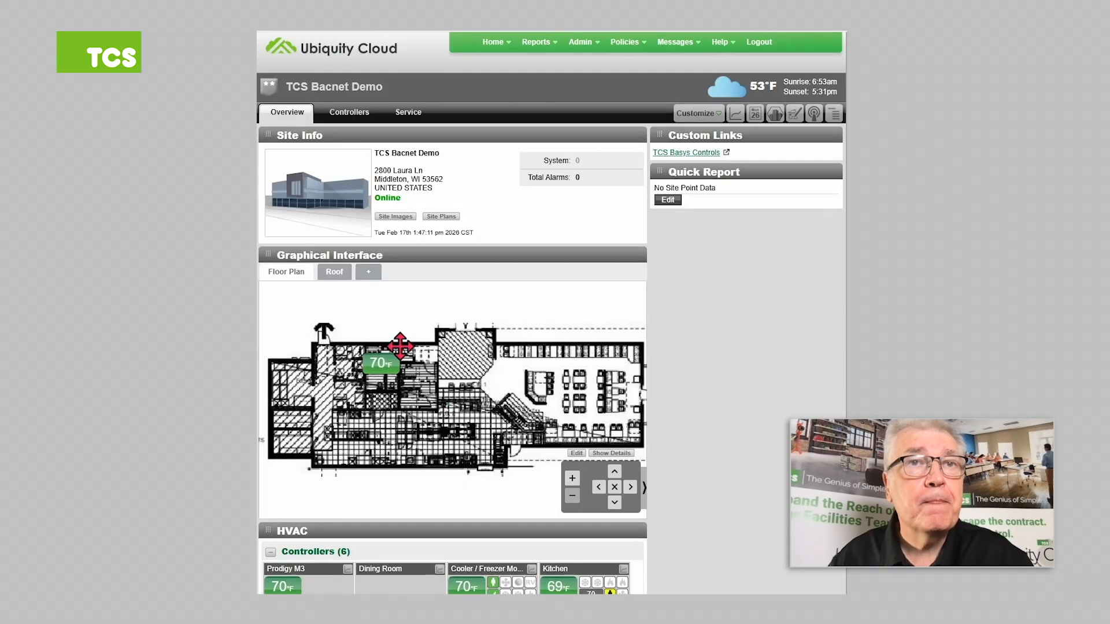
pyautogui.scroll(-2, 775, 397)
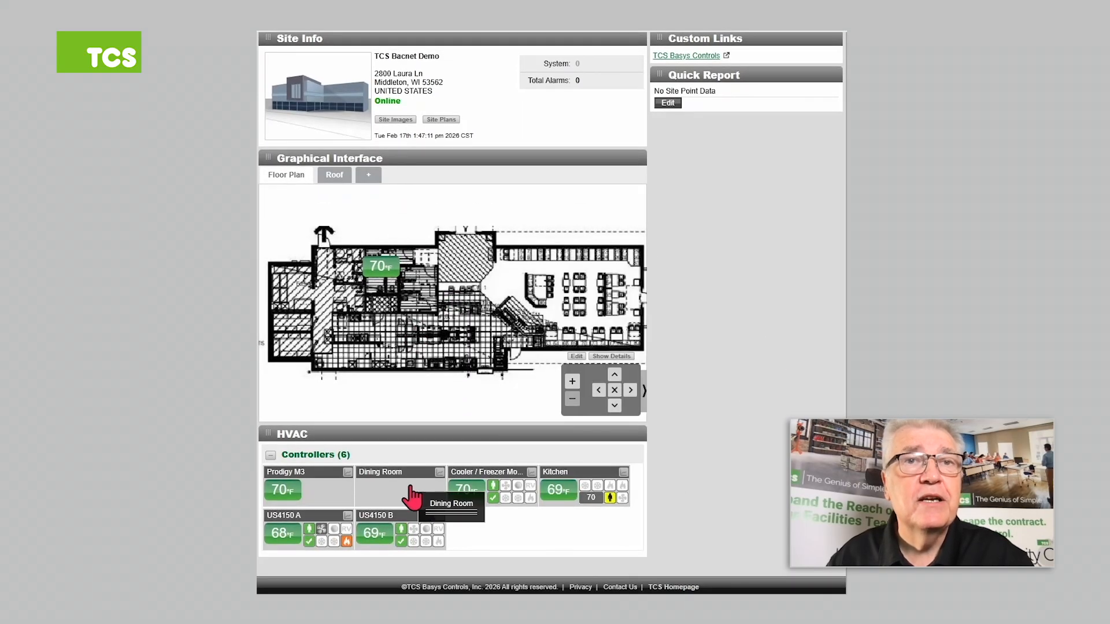
pyautogui.moveTo(559, 505)
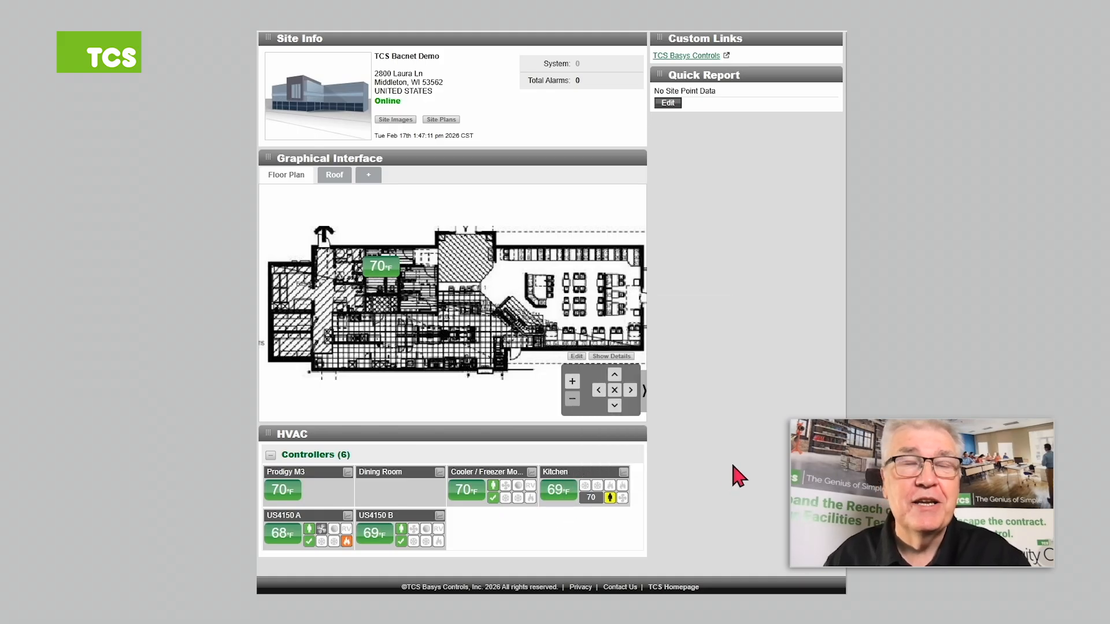
pyautogui.scroll(2, 738, 474)
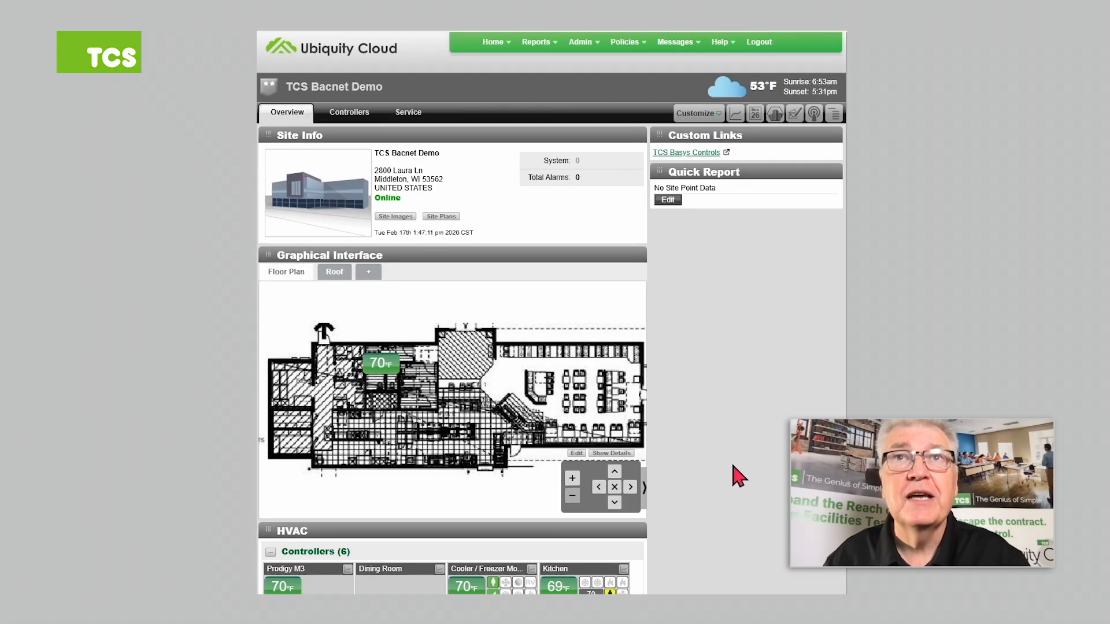
# - Open the Dining Room controller's Discovery & Mapping in BACnet Manager and bring up the template list for its Staging Map
pyautogui.click(776, 115)
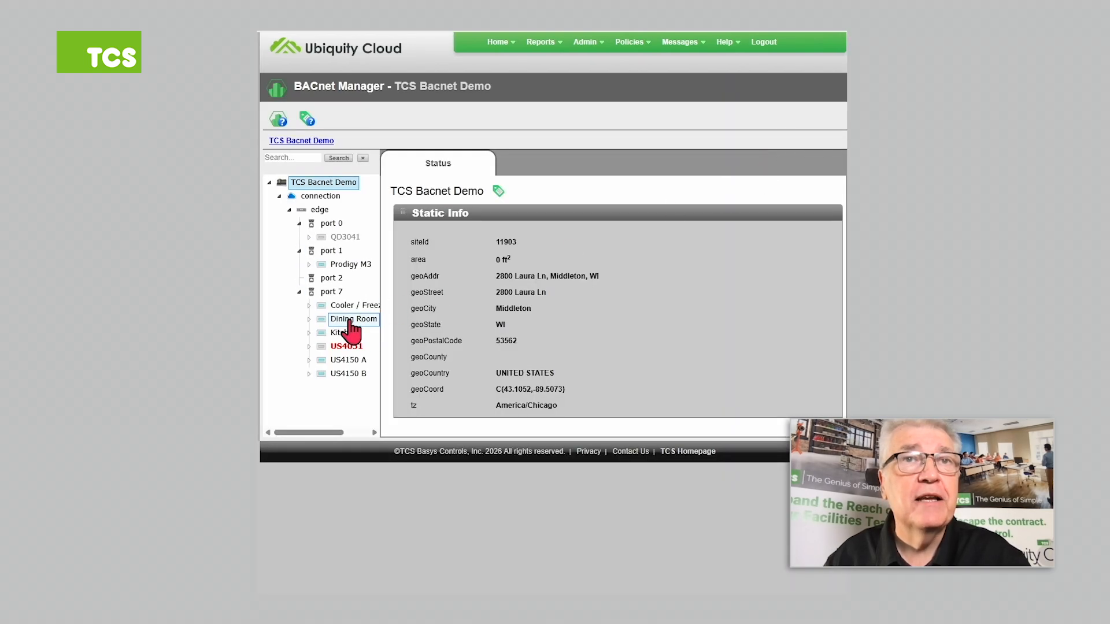
pyautogui.click(351, 320)
pyautogui.click(798, 168)
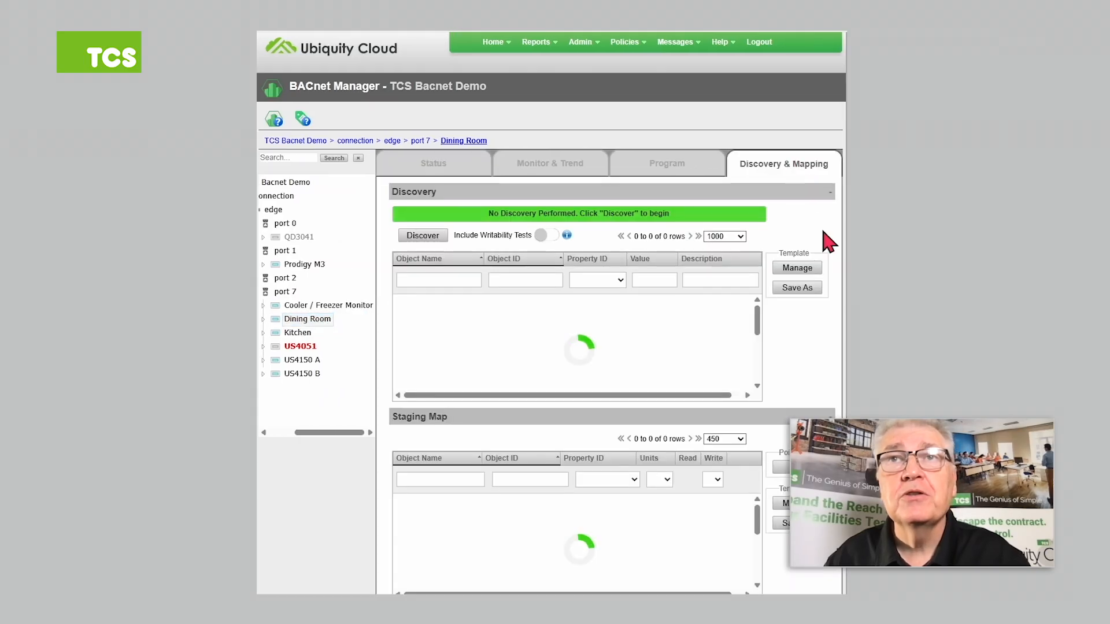
pyautogui.scroll(-4, 555, 313)
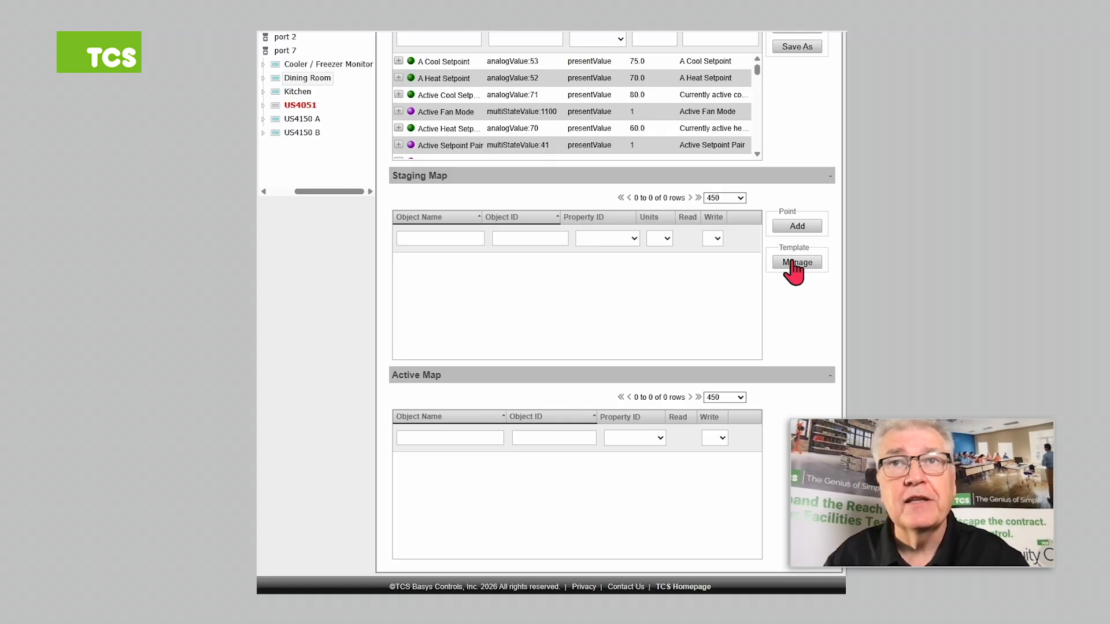
pyautogui.click(796, 263)
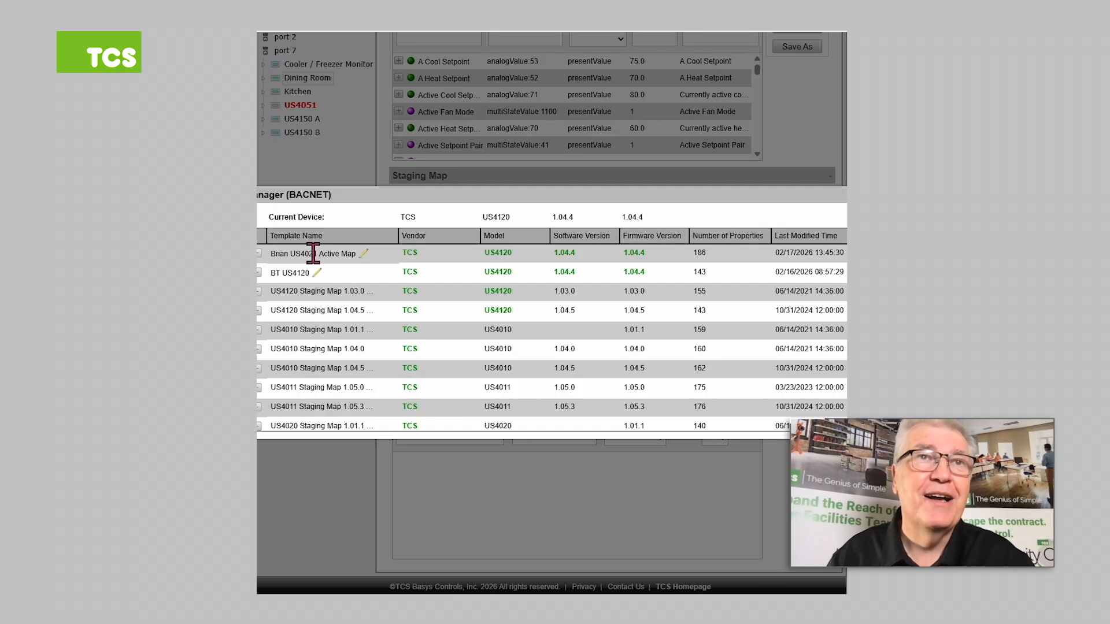
# - Rename the saved US4021 active map template to the author's first name plus "US4120 Active Map"
pyautogui.click(364, 254)
pyautogui.click(319, 253)
pyautogui.press('BackSpace')
pyautogui.press('BackSpace')
pyautogui.press('BackSpace')
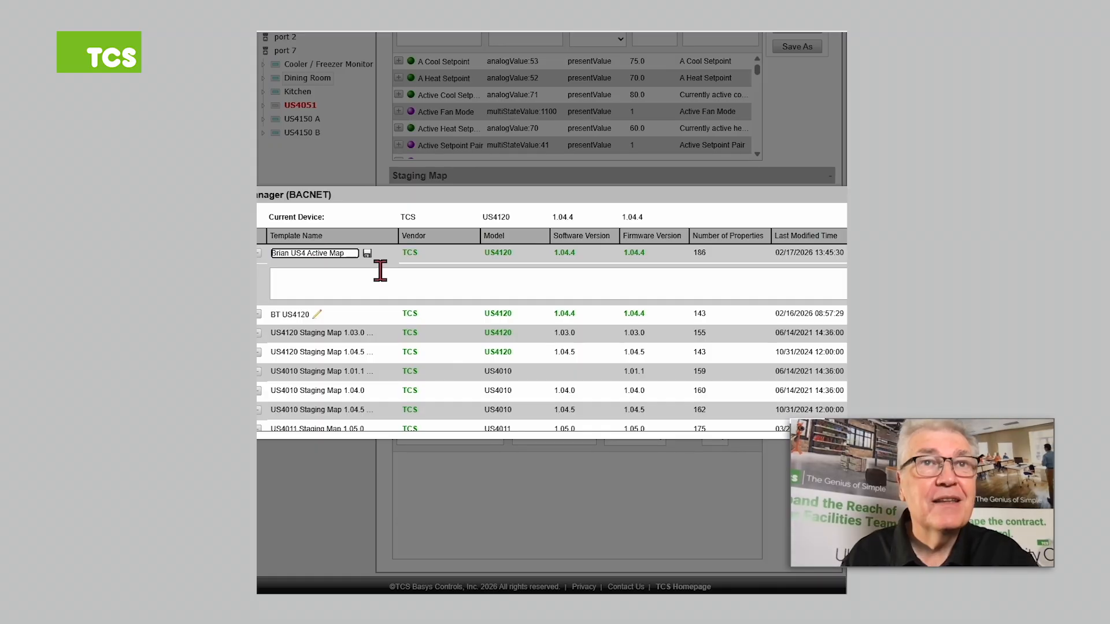
pyautogui.write('120')
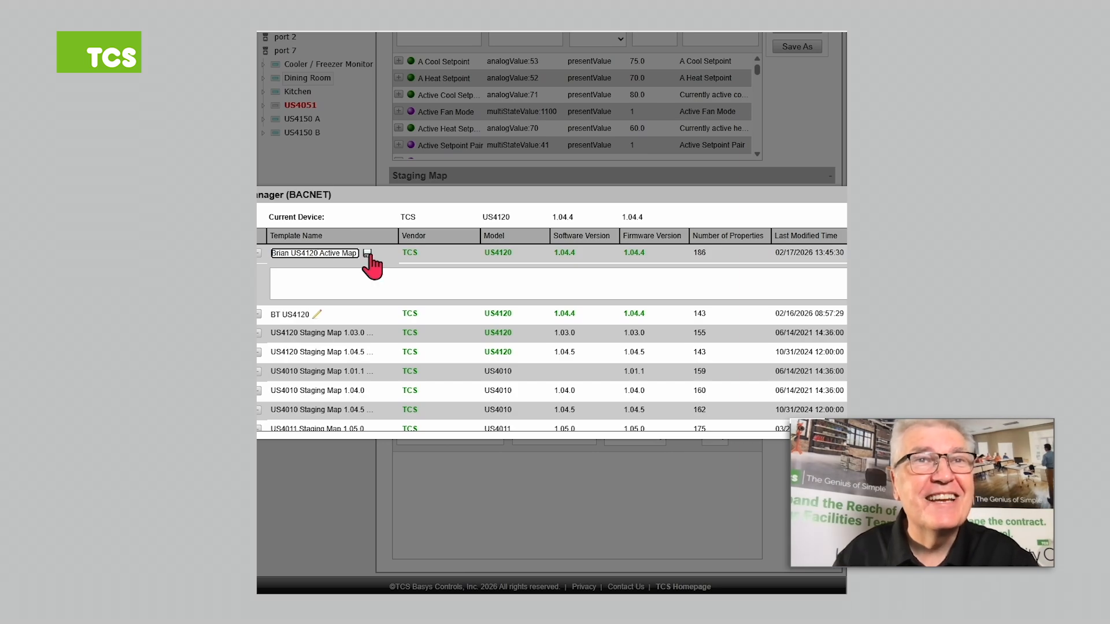
pyautogui.click(367, 253)
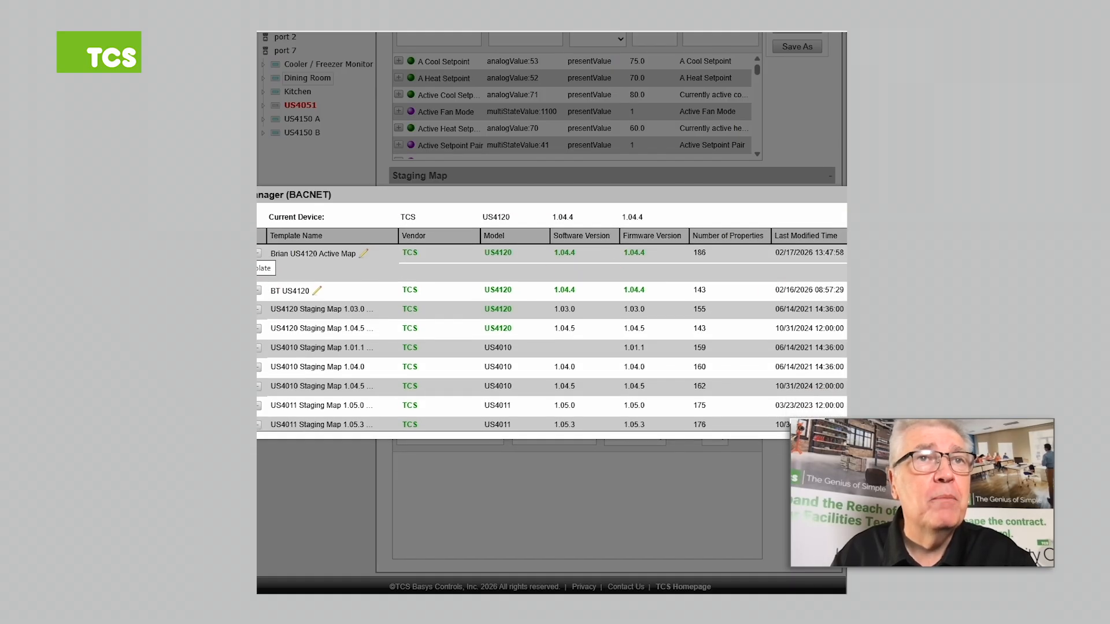
# - Load the US4120 Active Map template into the Dining Room's Staging Map and add all its points to the Active Map
pyautogui.click(217, 253)
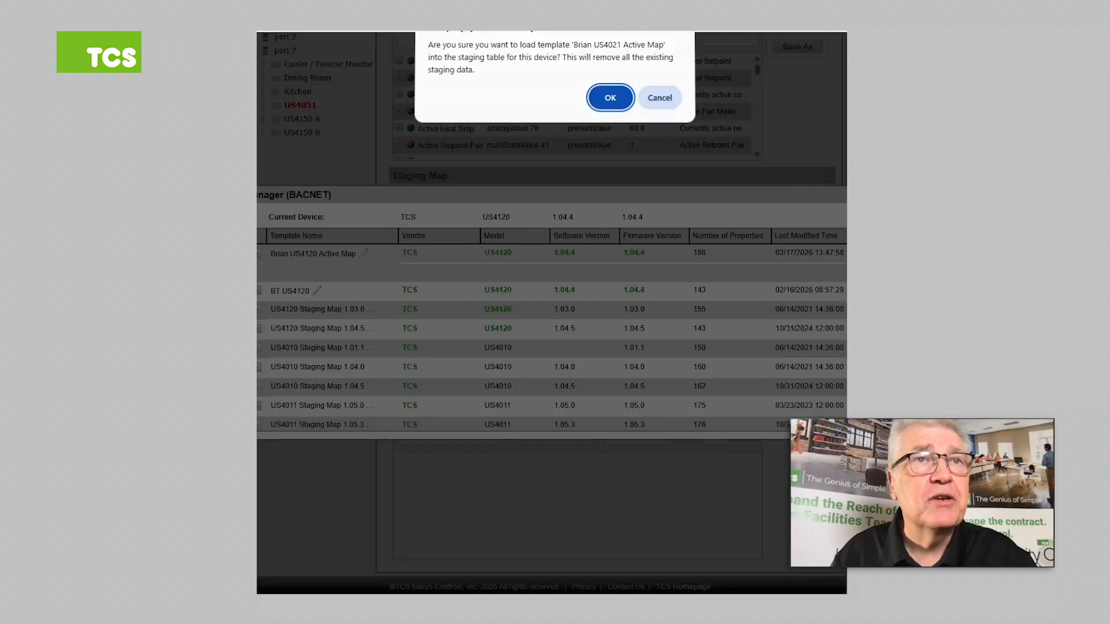
pyautogui.click(611, 103)
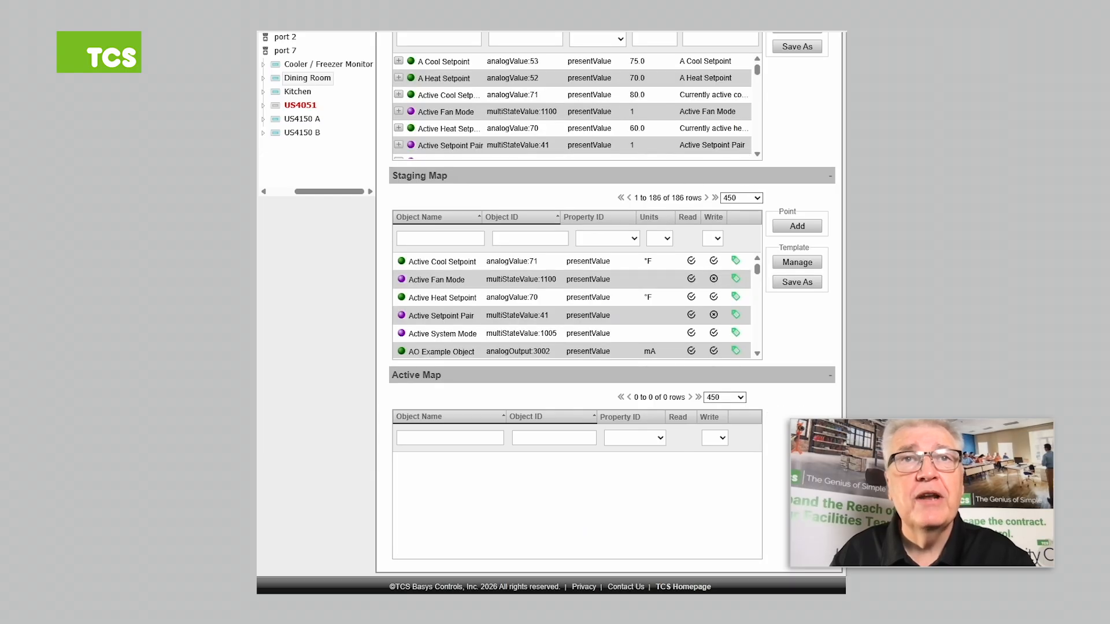
pyautogui.click(538, 261)
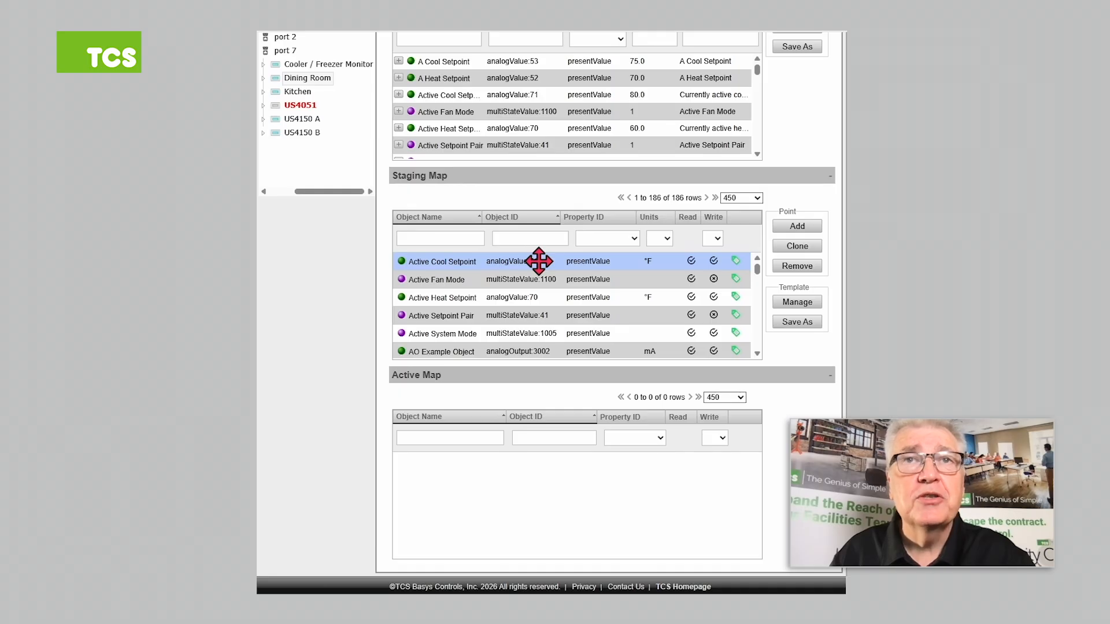
pyautogui.scroll(-20, 538, 261)
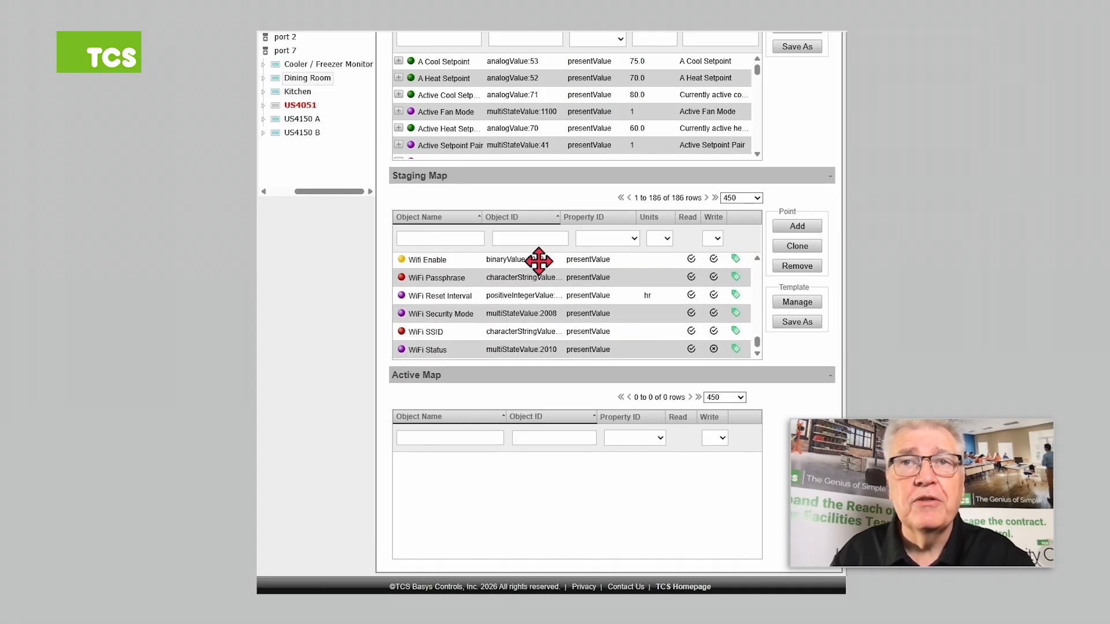
pyautogui.keyDown('shift'); pyautogui.click(563, 349); pyautogui.keyUp('shift')
pyautogui.moveTo(561, 293); pyautogui.dragTo(565, 478)
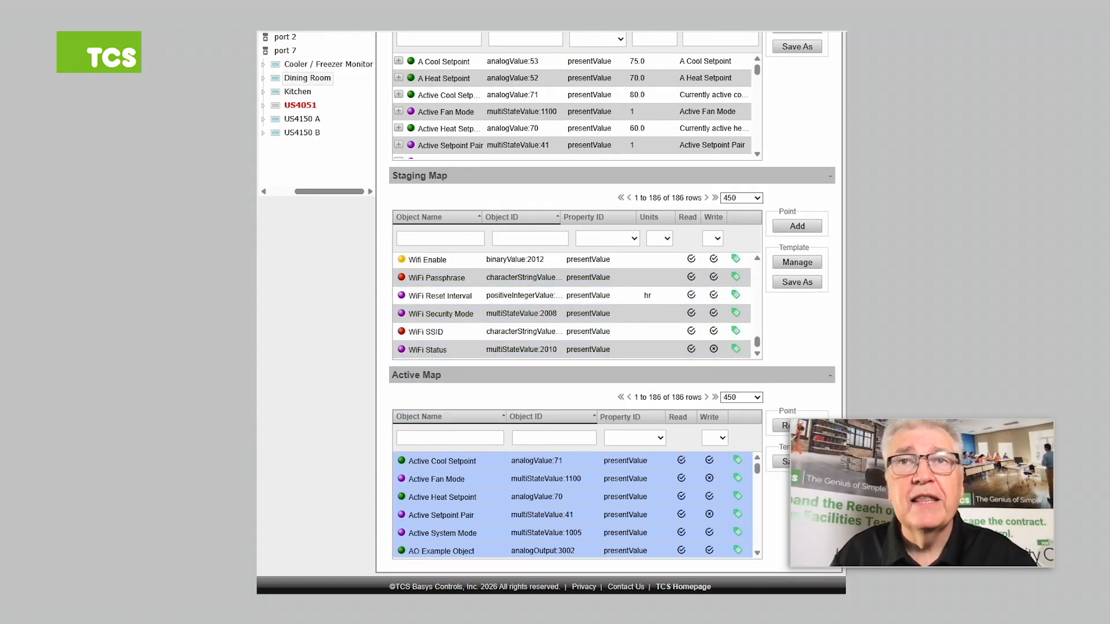
# - Check the Dining Room controller's Program and Monitor & Trend layouts
pyautogui.scroll(3, 551, 312)
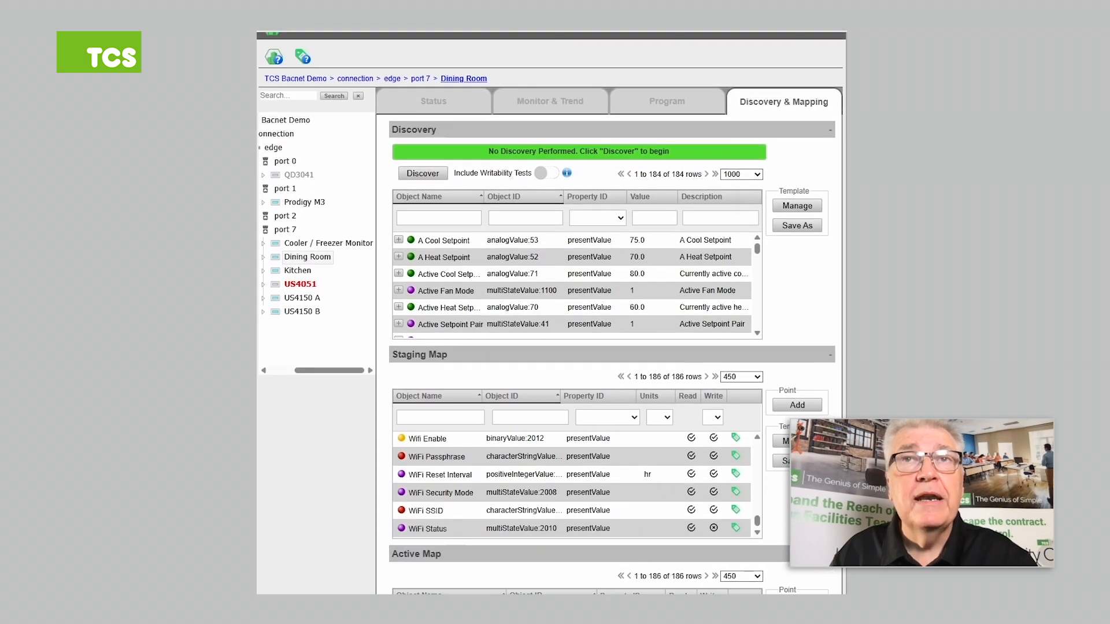
pyautogui.click(696, 107)
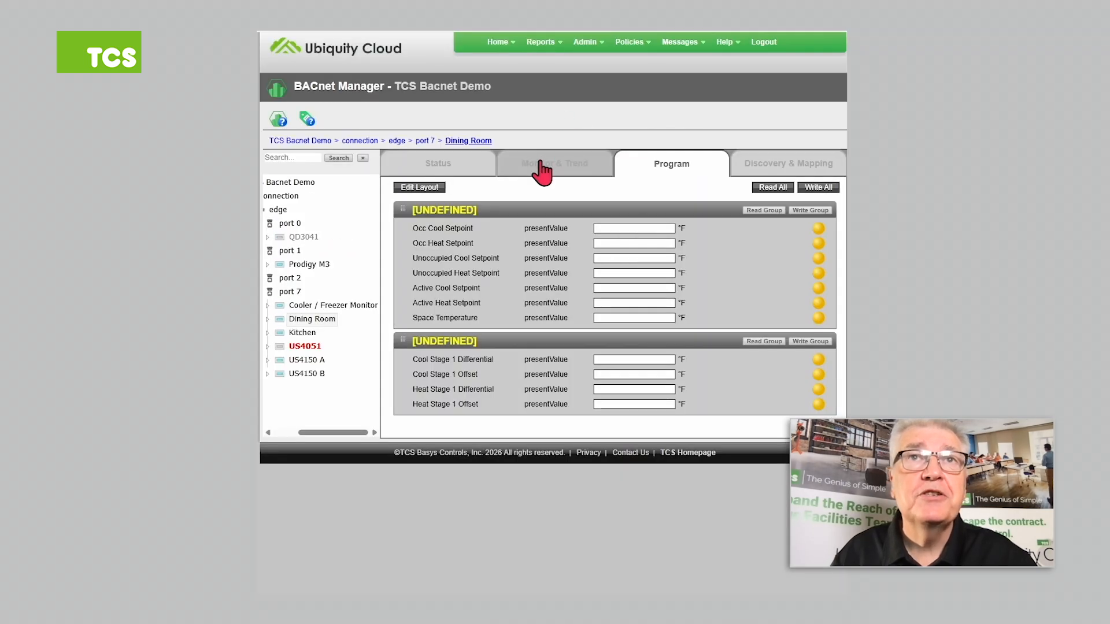
pyautogui.click(540, 165)
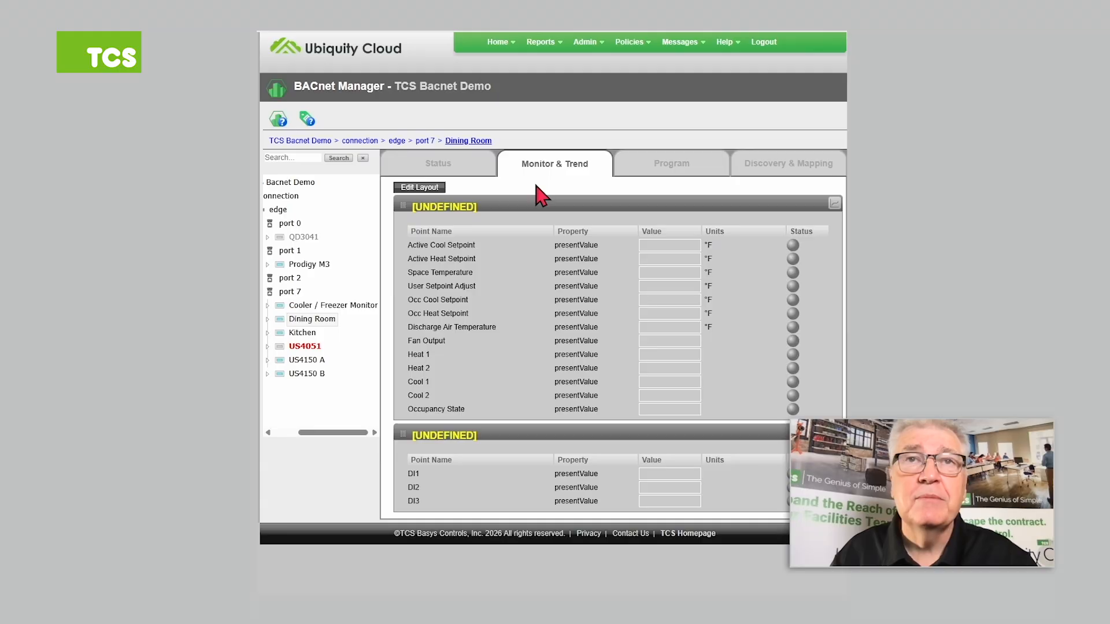
# - Load the US4120 Device Tags 1.03.0 layout template onto the Dining Room controller
pyautogui.click(438, 168)
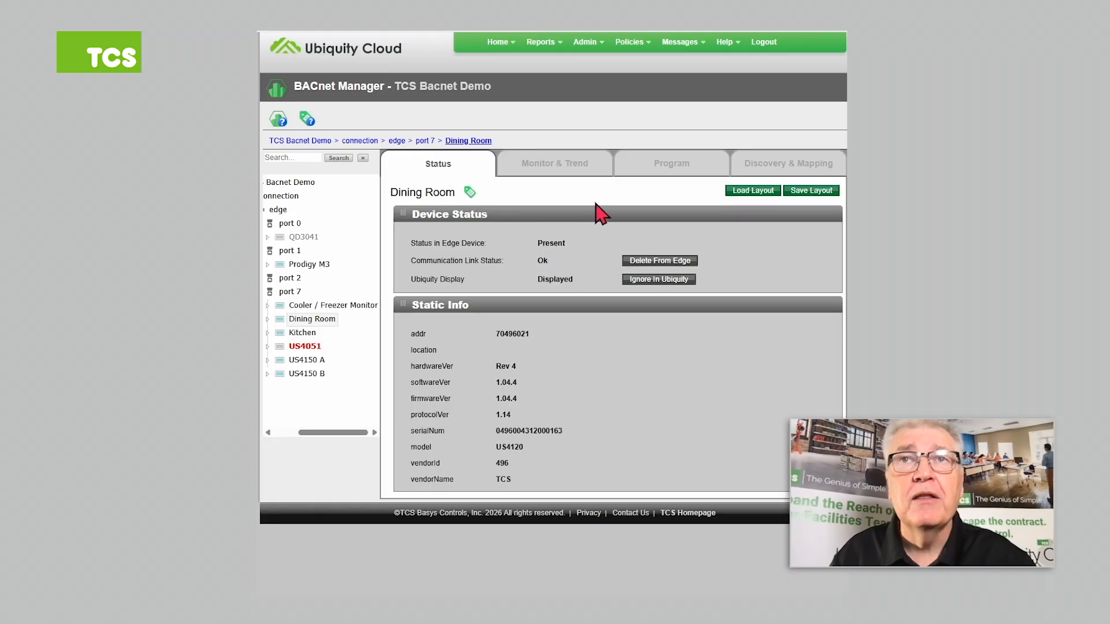
pyautogui.click(752, 192)
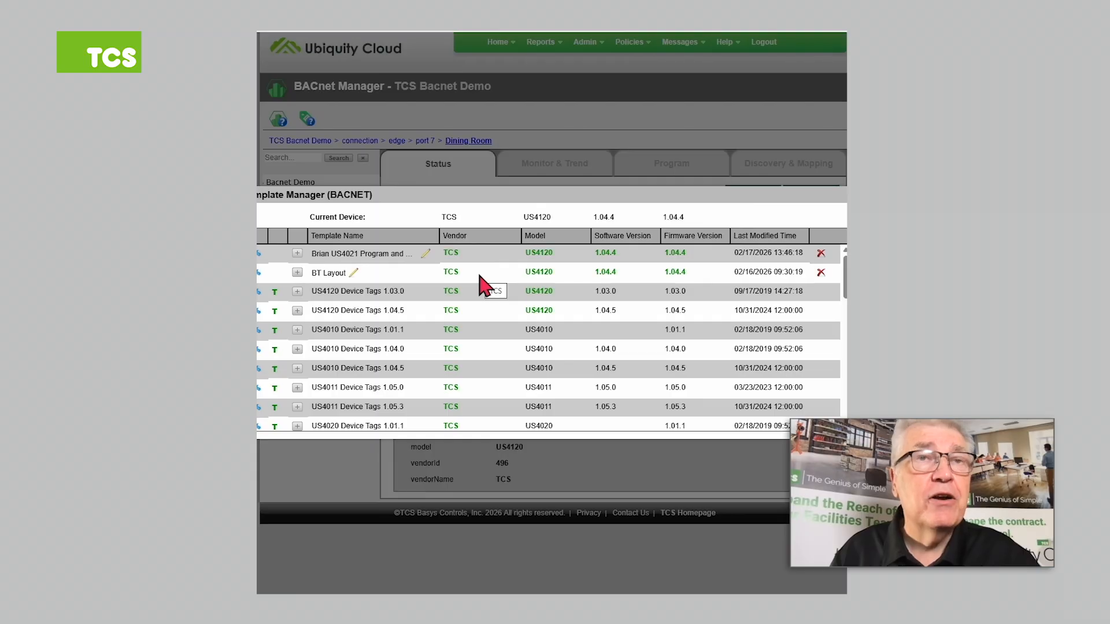
pyautogui.click(260, 295)
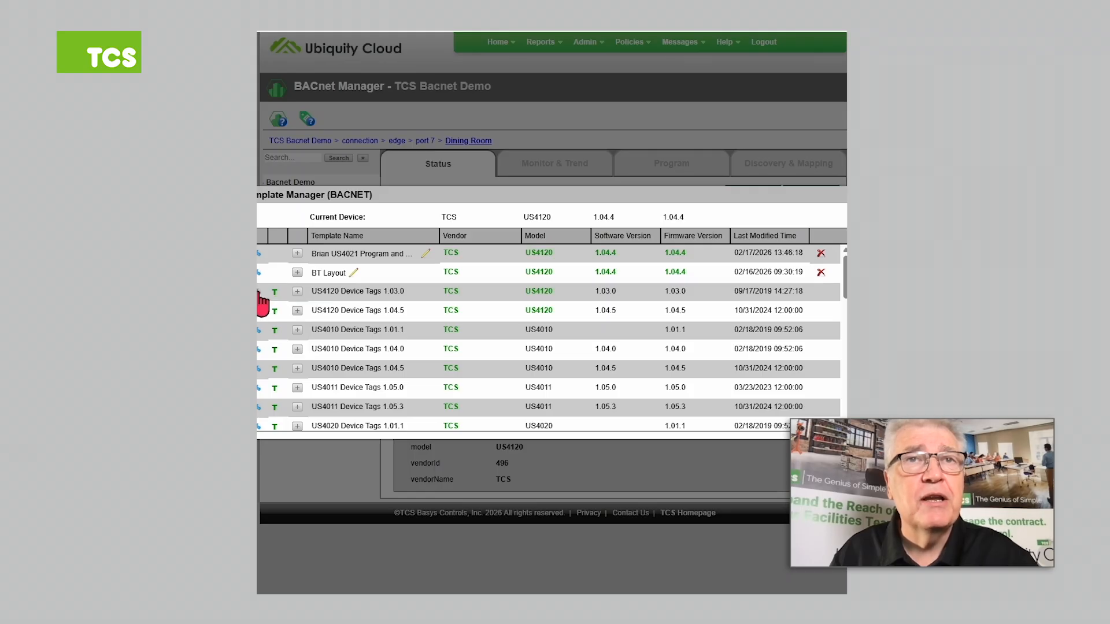
pyautogui.click(612, 99)
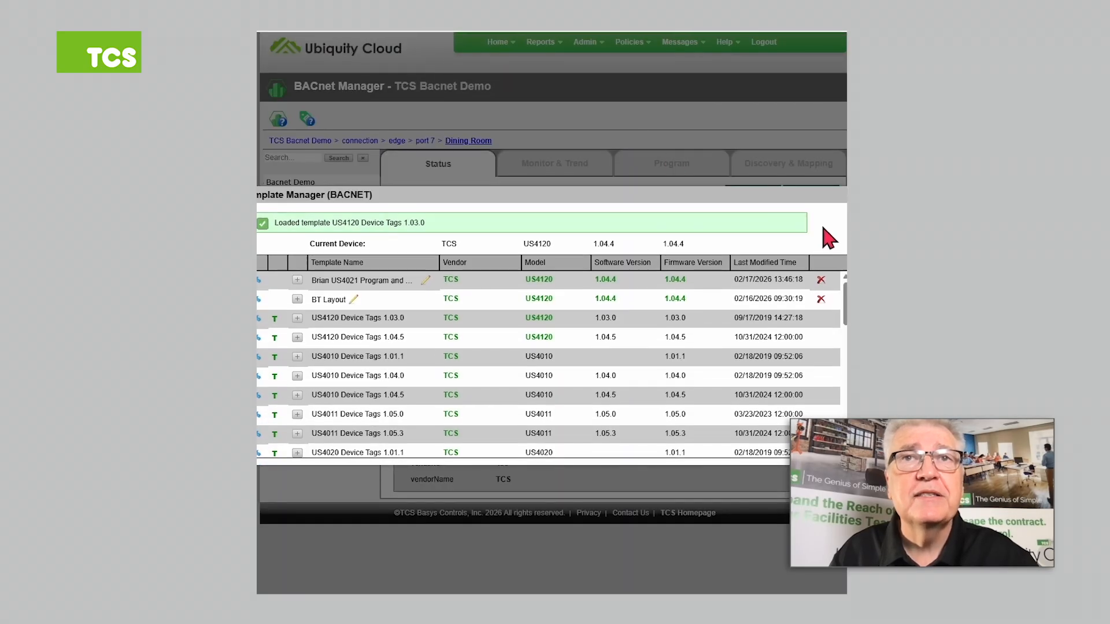
pyautogui.click(844, 215)
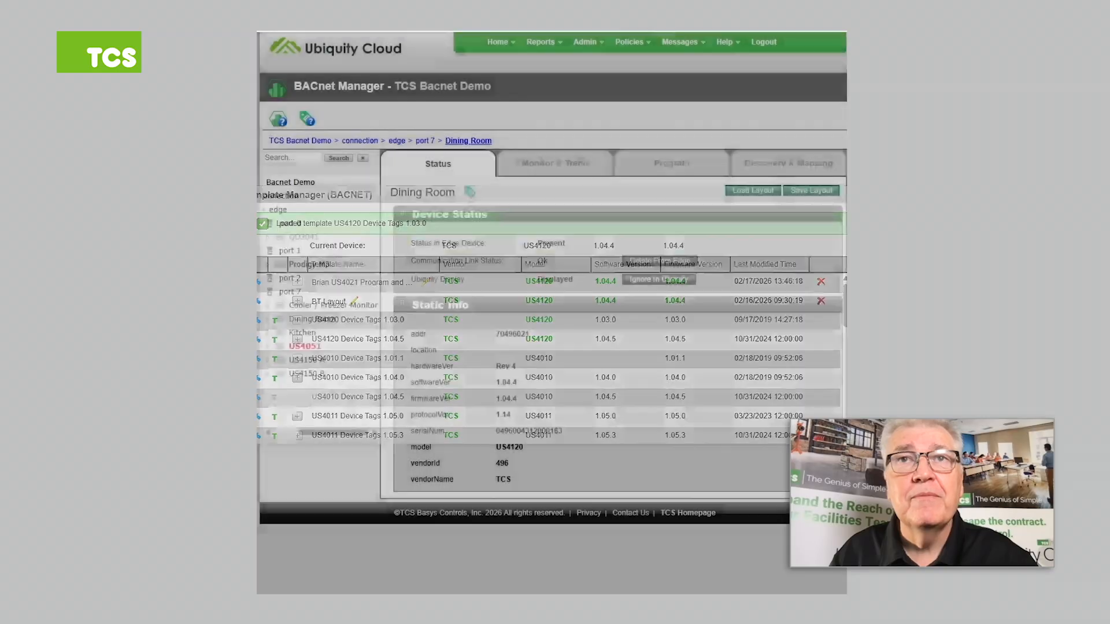
# - Review the point groups and values in the Dining Room's Monitor & Trend layout
pyautogui.click(585, 171)
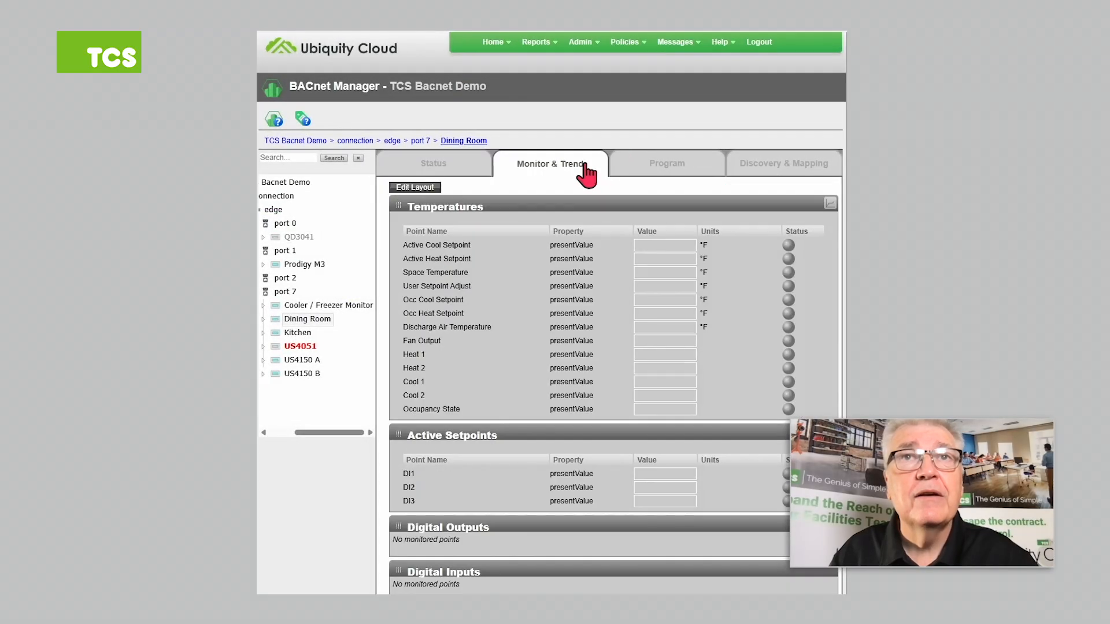
pyautogui.scroll(-3, 672, 213)
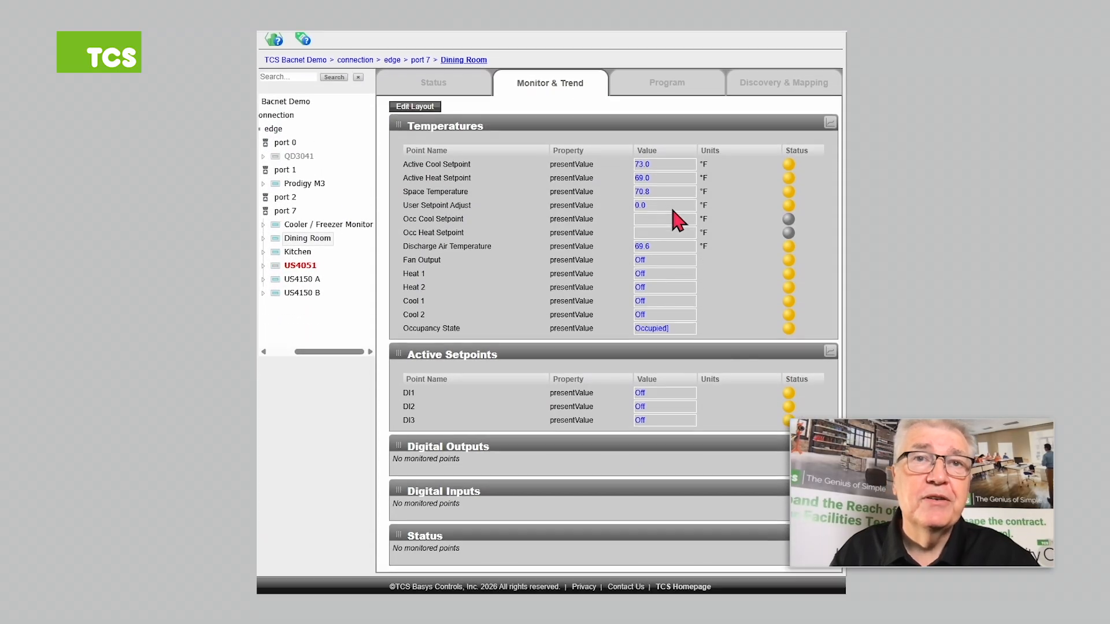
pyautogui.scroll(3, 675, 214)
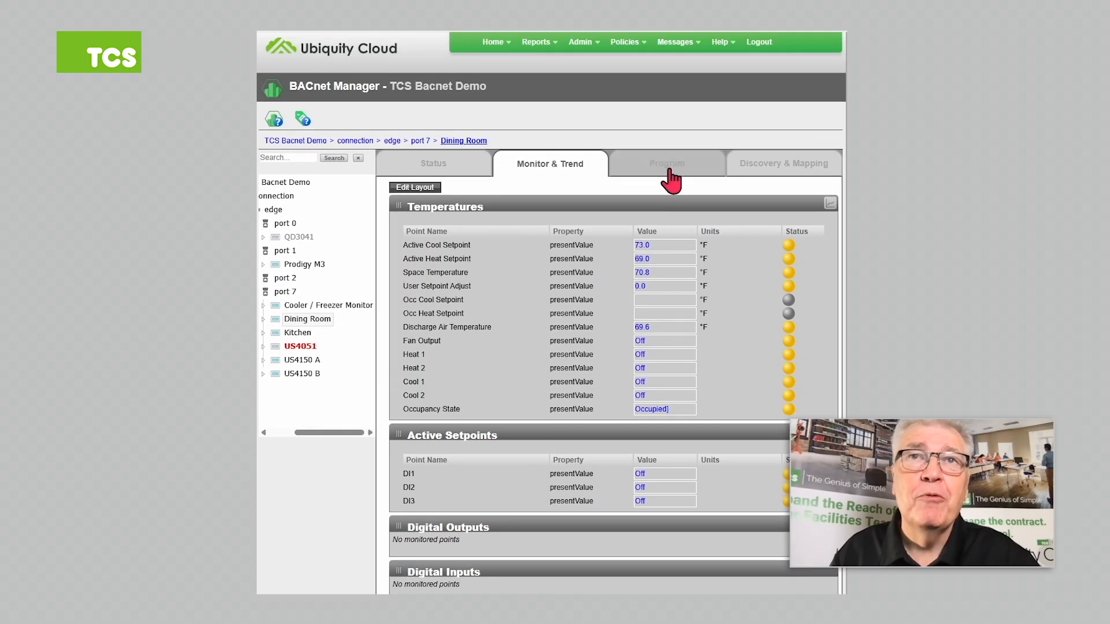
# - Rename the saved US4021 layout template to the author's first name plus "US4120 Program and Montior"
pyautogui.click(436, 171)
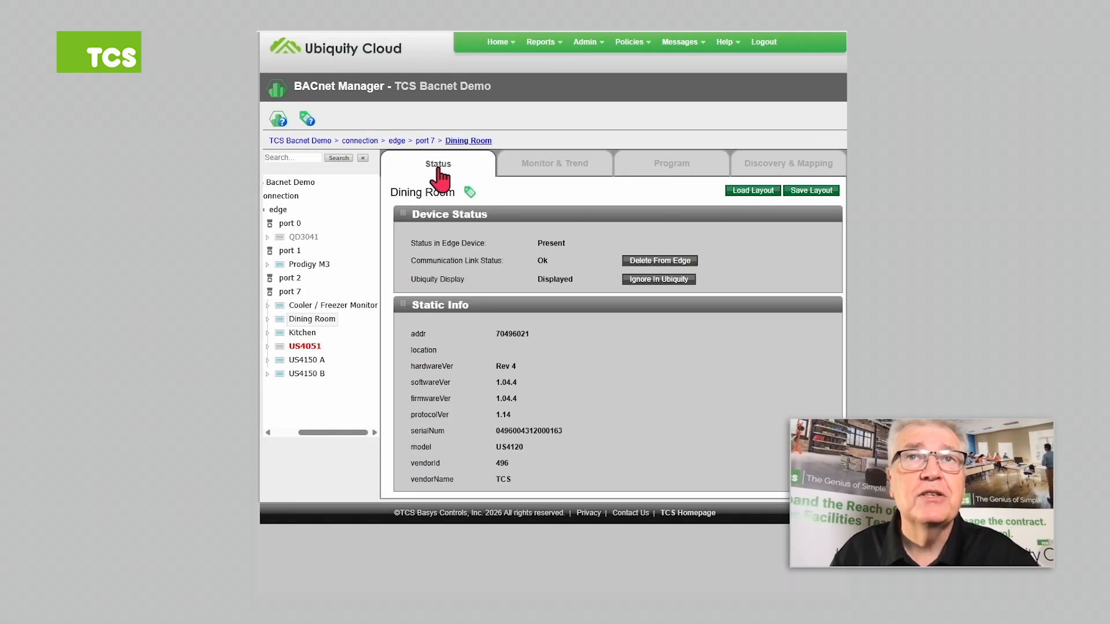
pyautogui.click(769, 192)
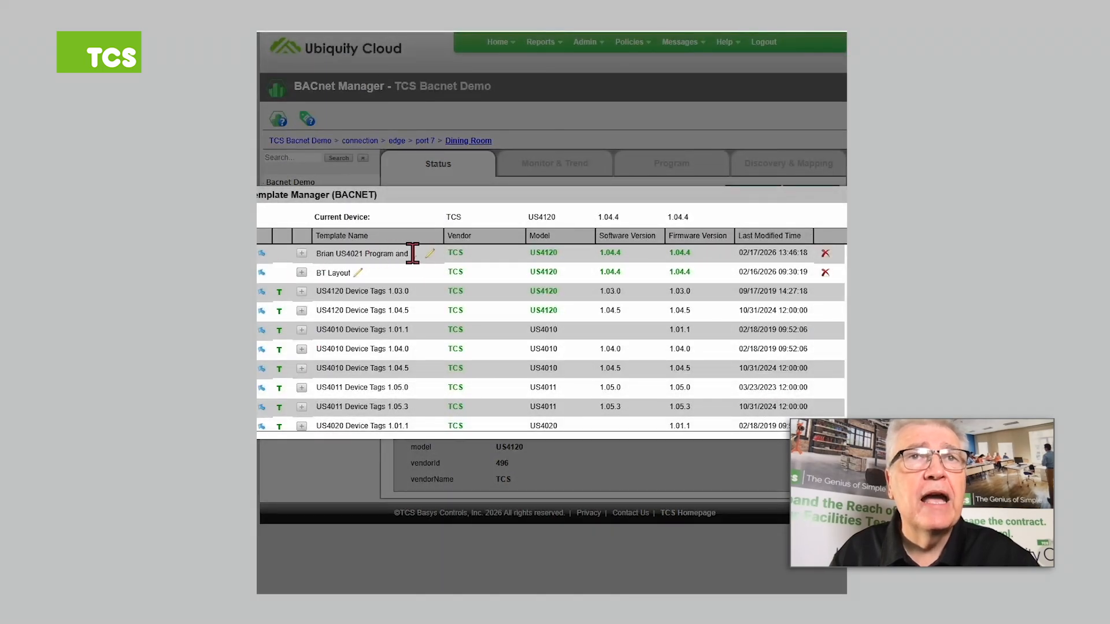
pyautogui.click(430, 254)
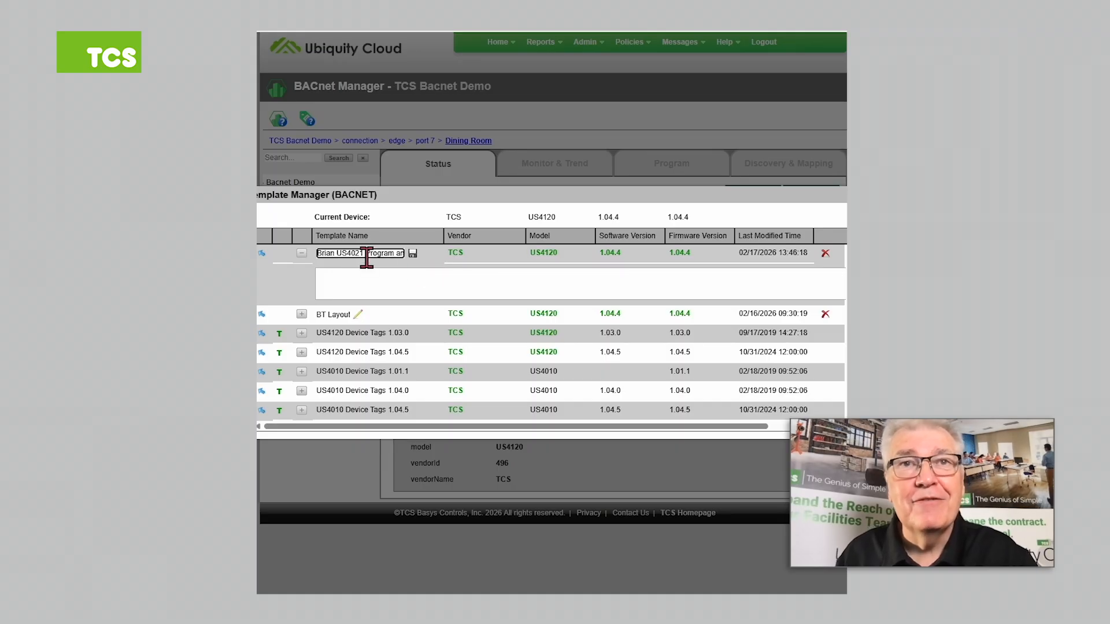
pyautogui.press('BackSpace')
pyautogui.press('BackSpace')
pyautogui.press('BackSpace')
pyautogui.press('BackSpace')
pyautogui.write('120')
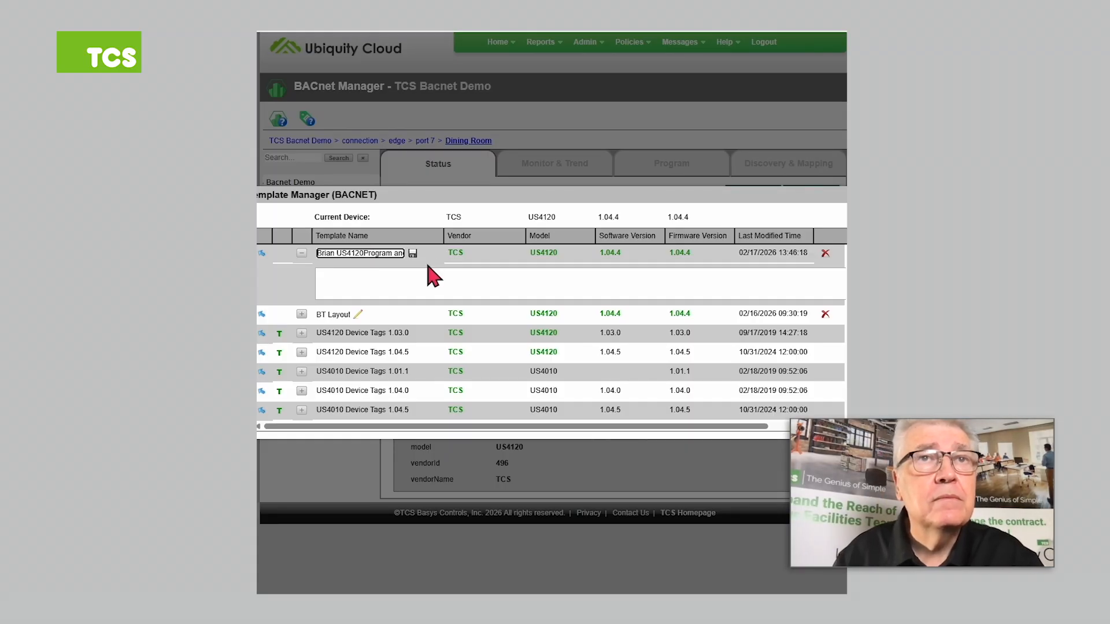
pyautogui.click(412, 254)
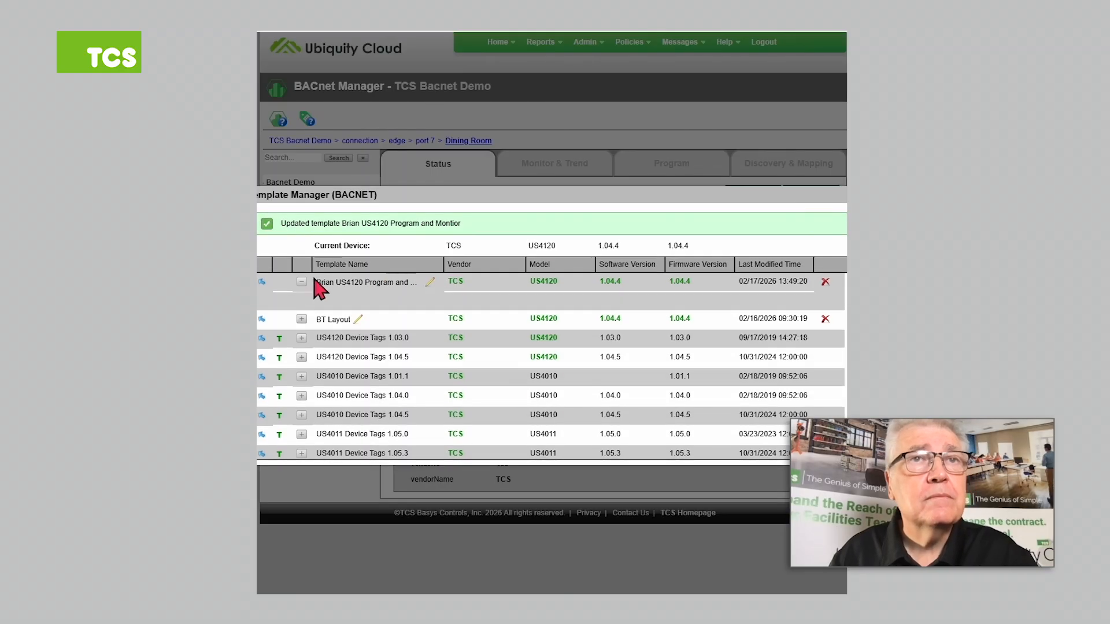
# - Load the US4120 Program and Montior template onto the Dining Room controller and view its Monitor & Trend layout
pyautogui.click(264, 283)
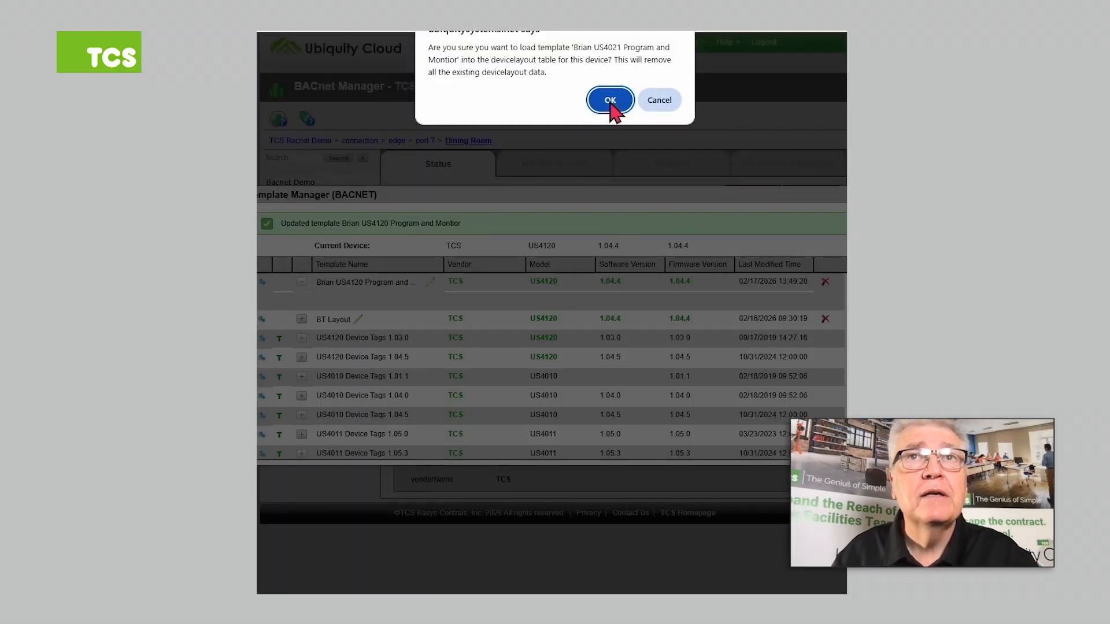
pyautogui.click(608, 98)
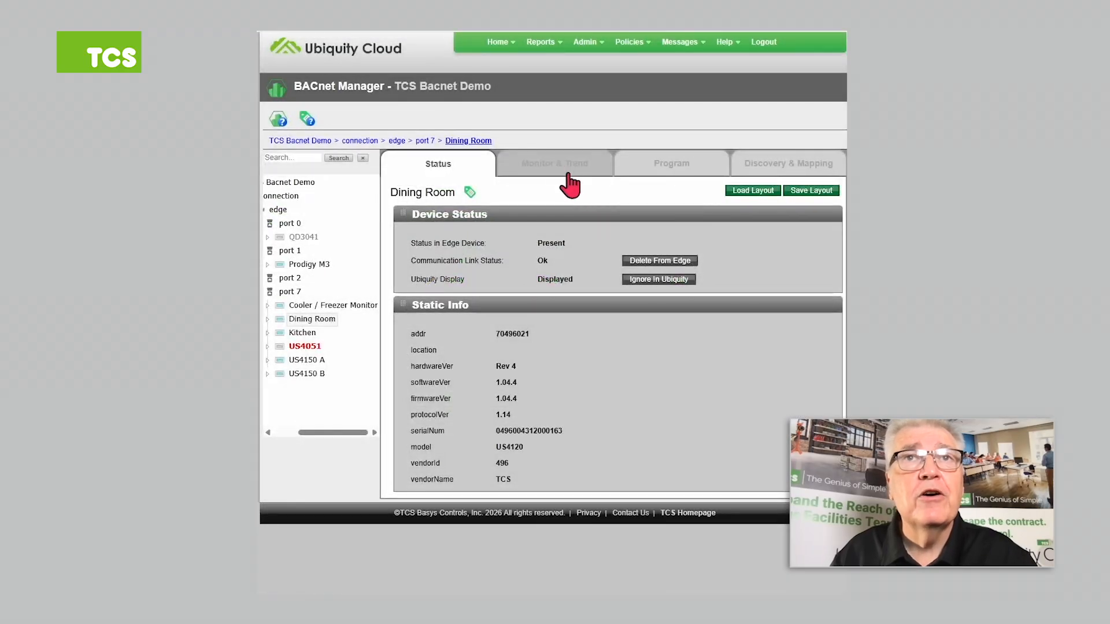
pyautogui.click(564, 170)
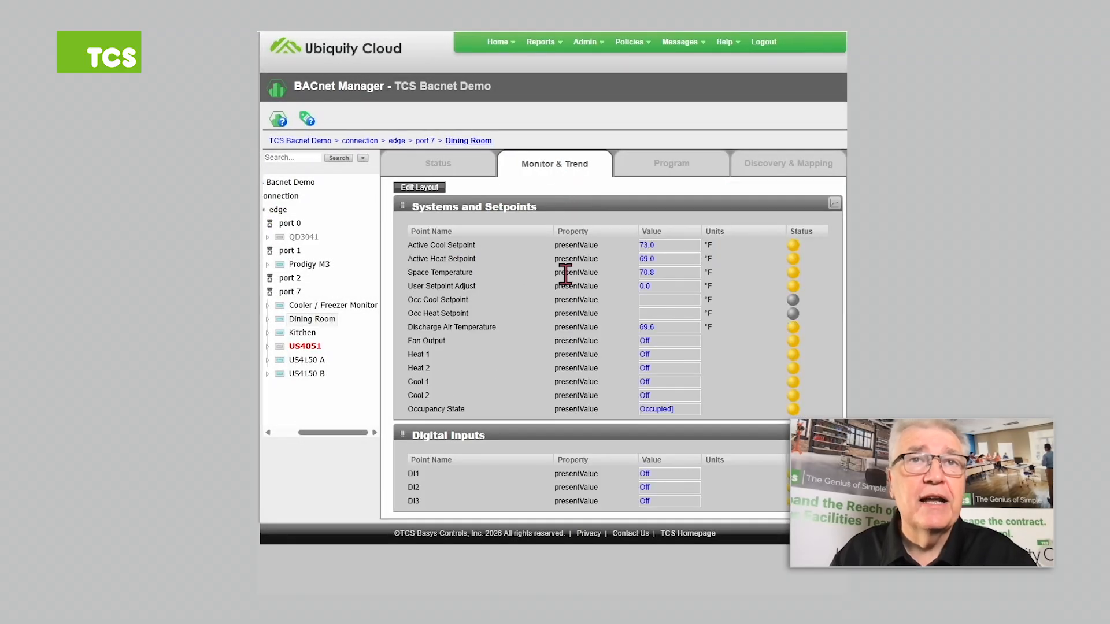
# - Read all Program point values from the Dining Room controller and refresh the Program page to show them
pyautogui.click(665, 166)
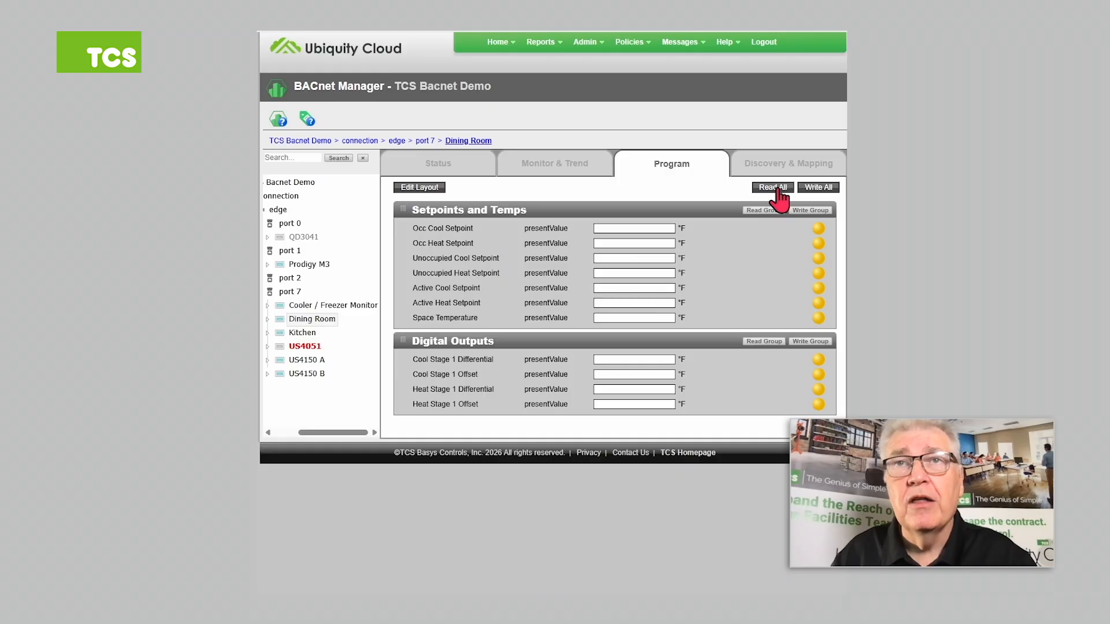
pyautogui.click(776, 189)
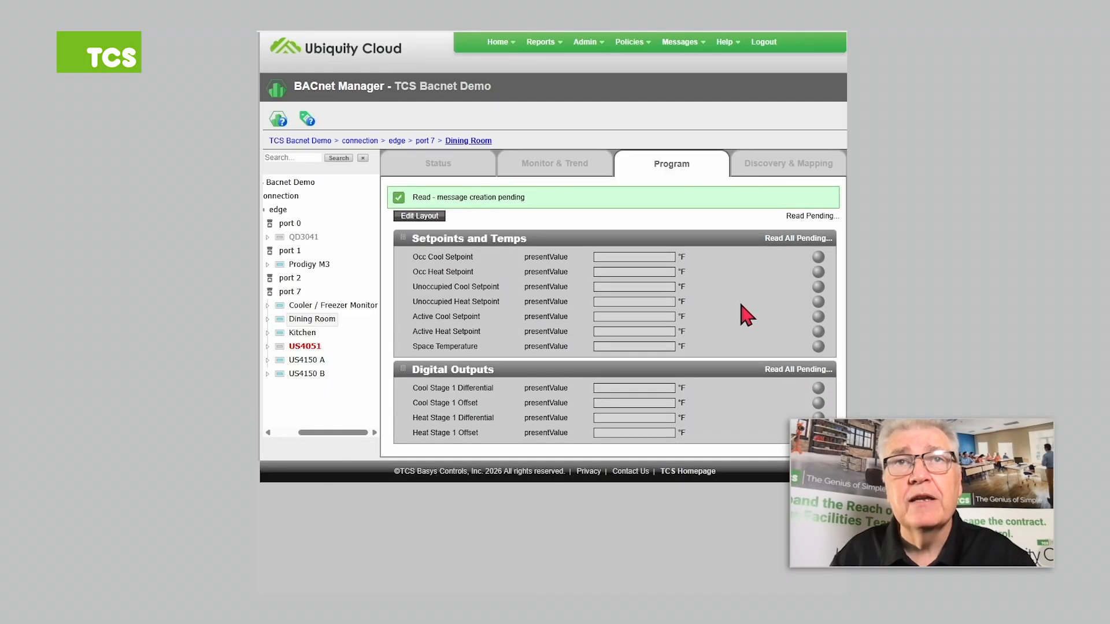
pyautogui.click(712, 175)
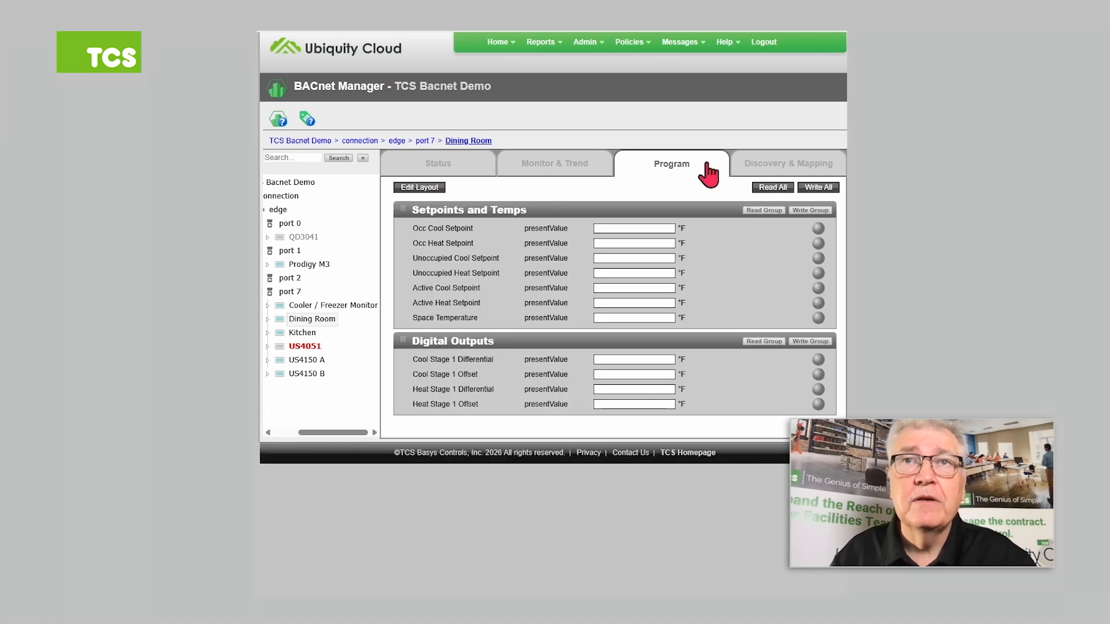
pyautogui.click(707, 164)
pyautogui.click(706, 164)
pyautogui.click(707, 164)
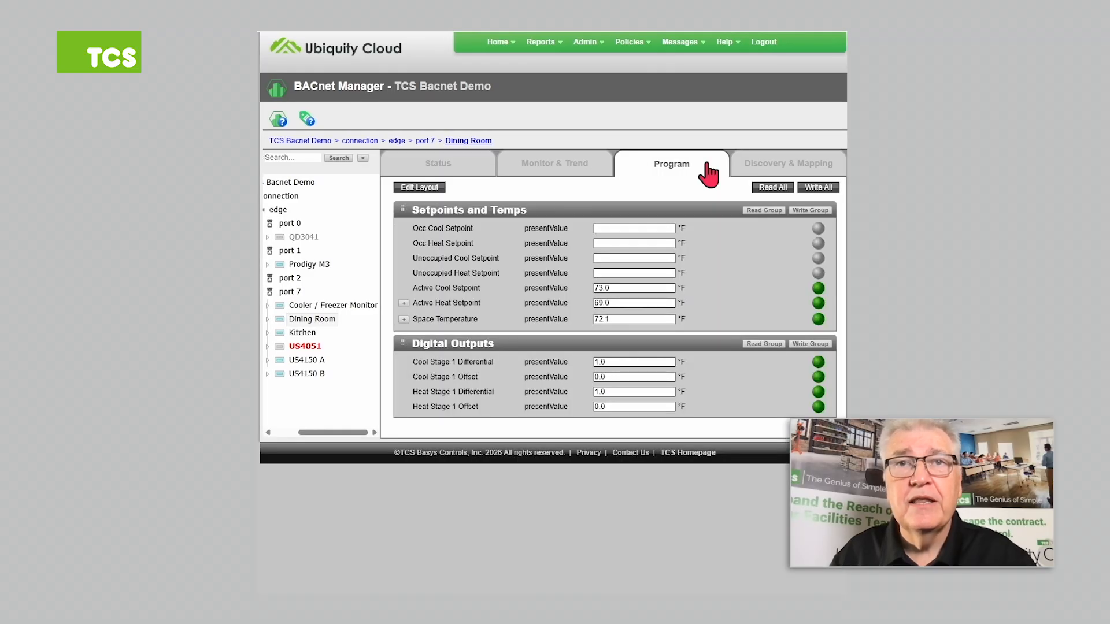
# - Refresh the Dining Room's Program values and view its Monitor & Trend layout
pyautogui.click(706, 164)
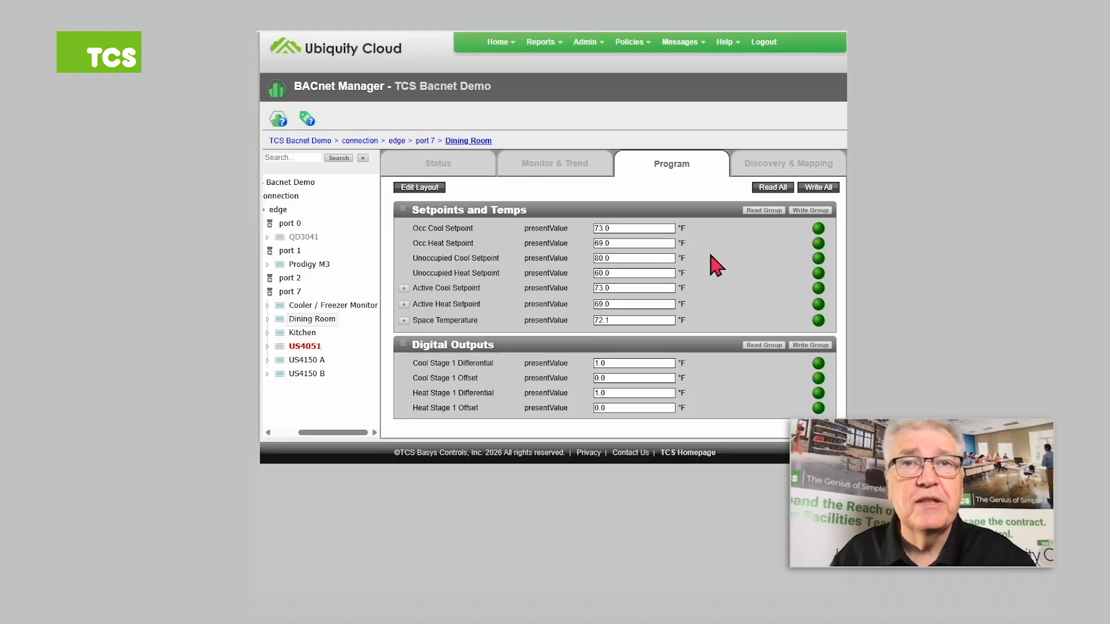
pyautogui.click(572, 171)
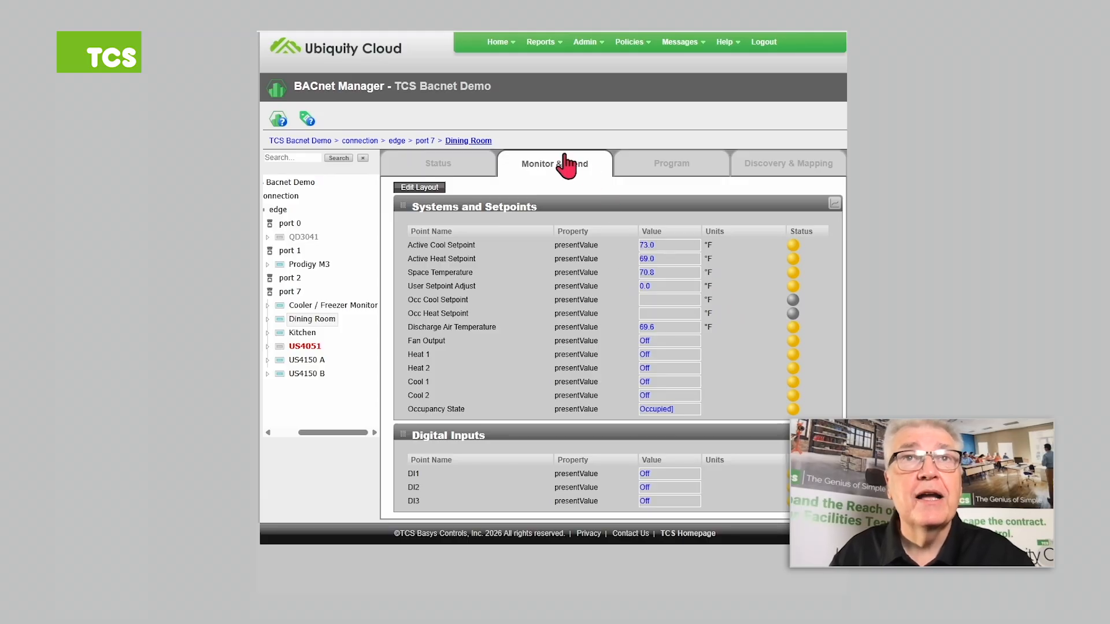
# - Open the icon configuration of the Dining Room controller from the site's controller list
pyautogui.moveTo(496, 48)
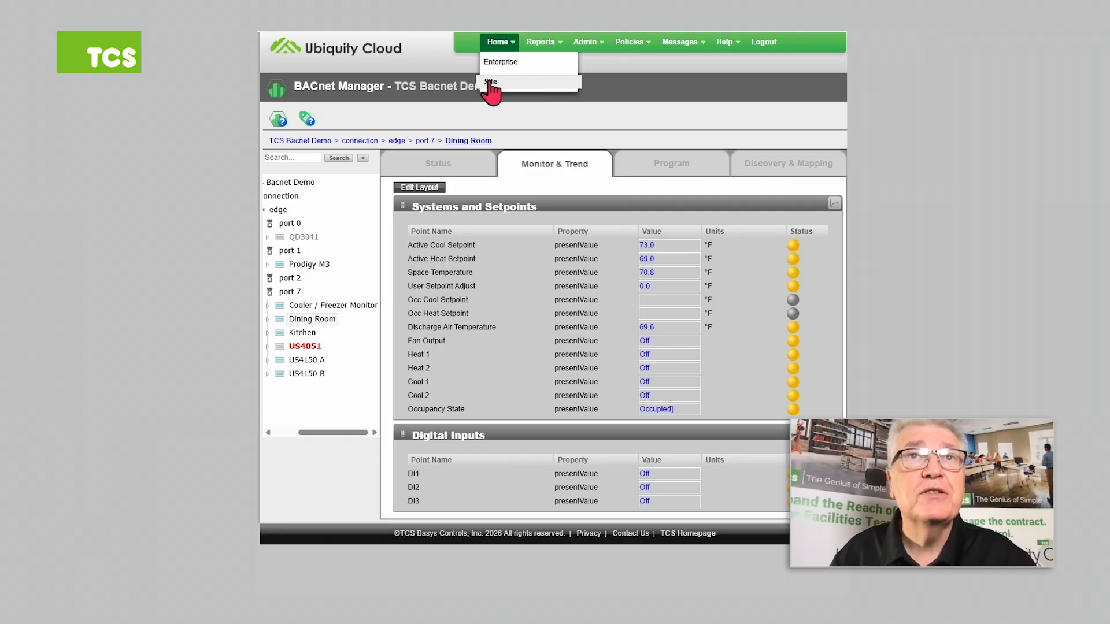
pyautogui.click(492, 83)
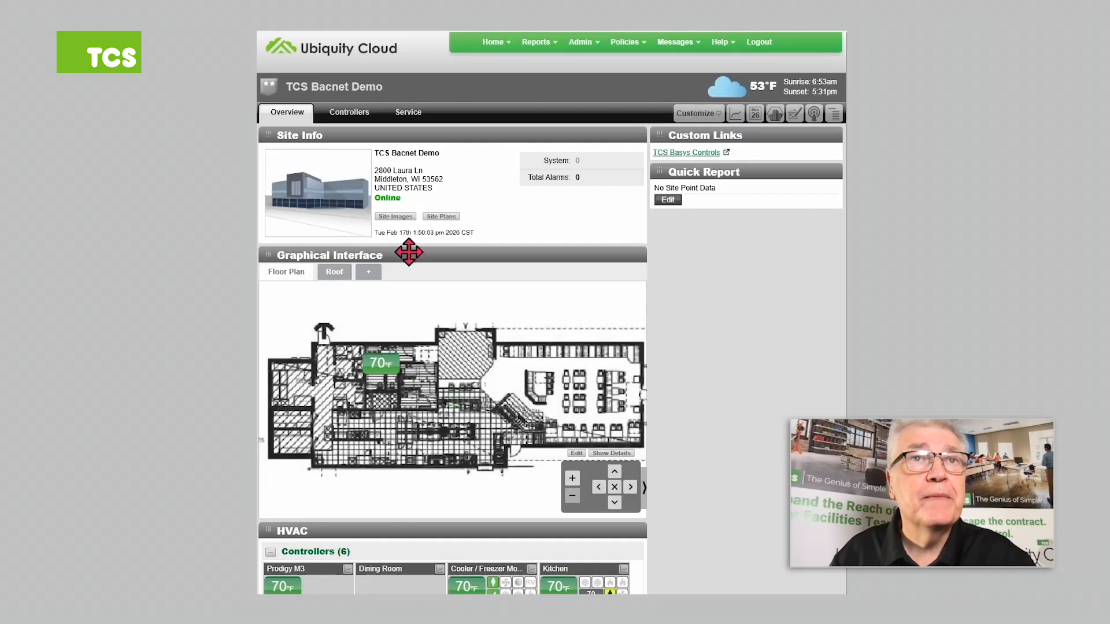
pyautogui.click(353, 113)
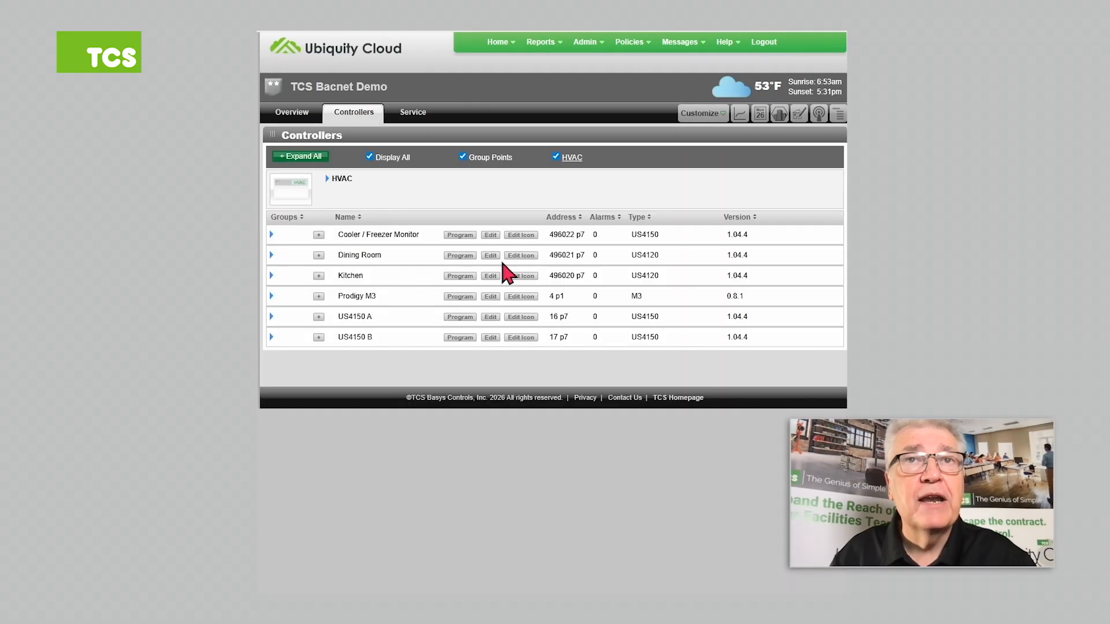
pyautogui.click(527, 256)
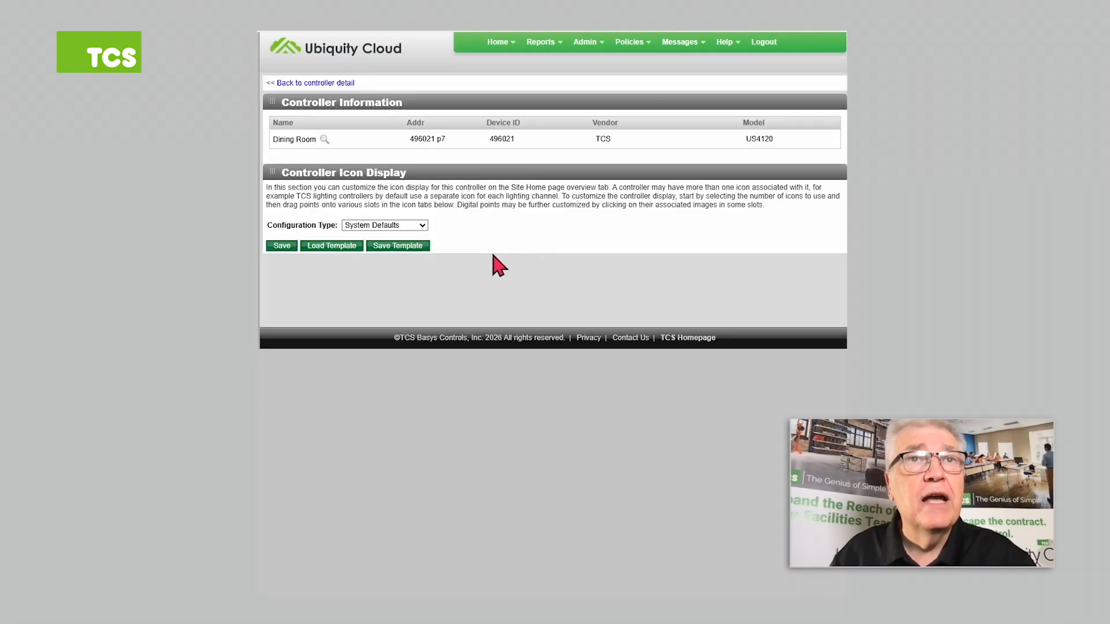
# - In the icon templates available to the Dining Room, rename the saved US4021 icon template to the author's first name plus "US4120 Icon"
pyautogui.click(328, 255)
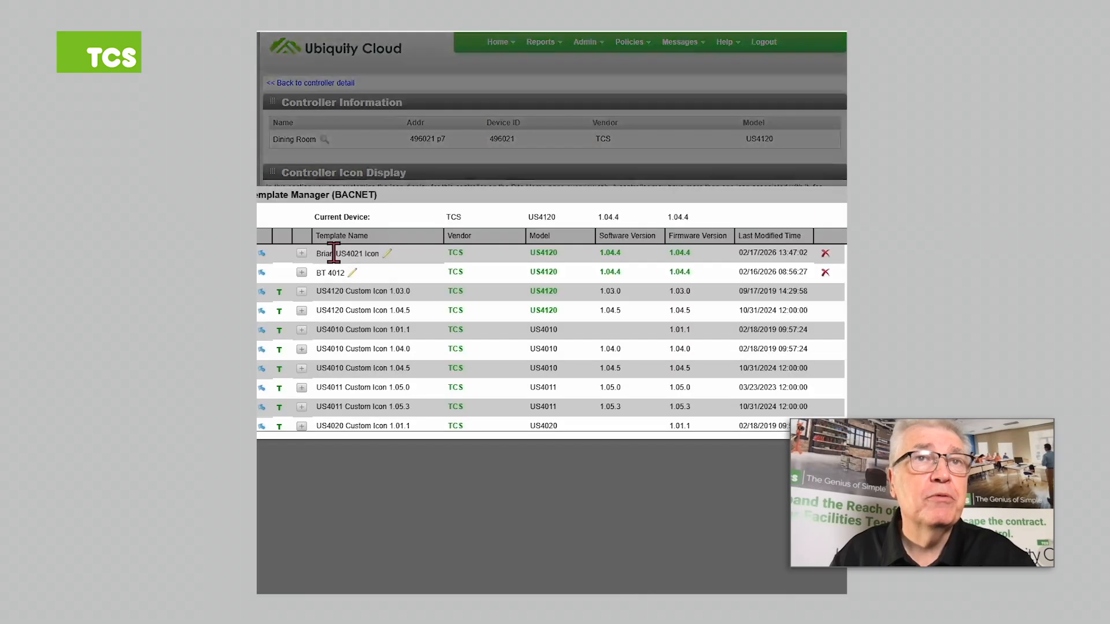
pyautogui.click(387, 255)
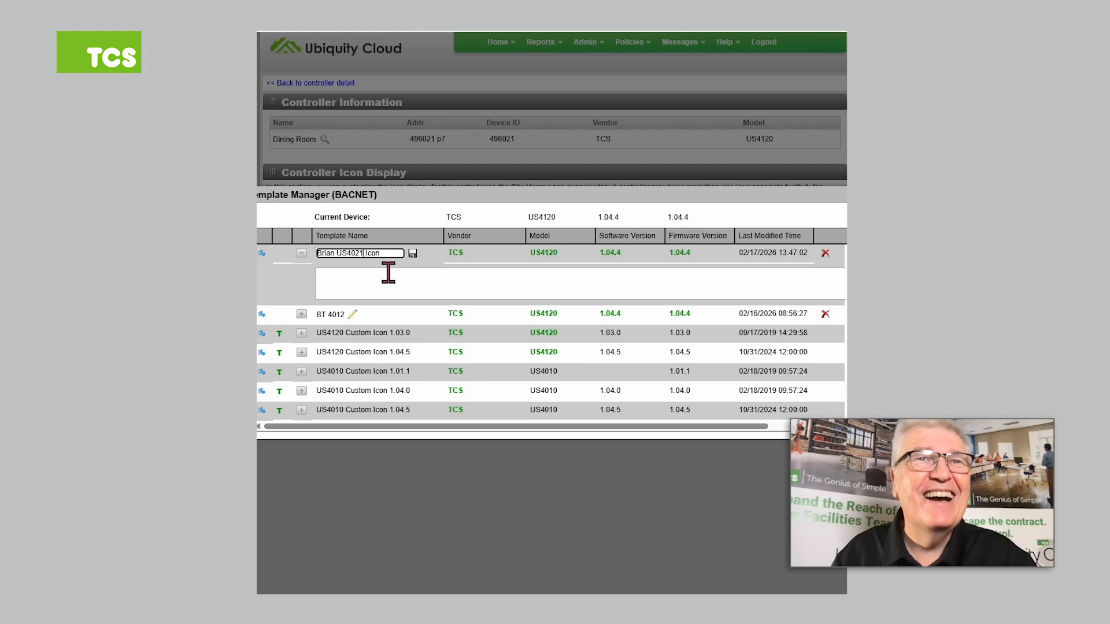
pyautogui.press('BackSpace')
pyautogui.press('BackSpace')
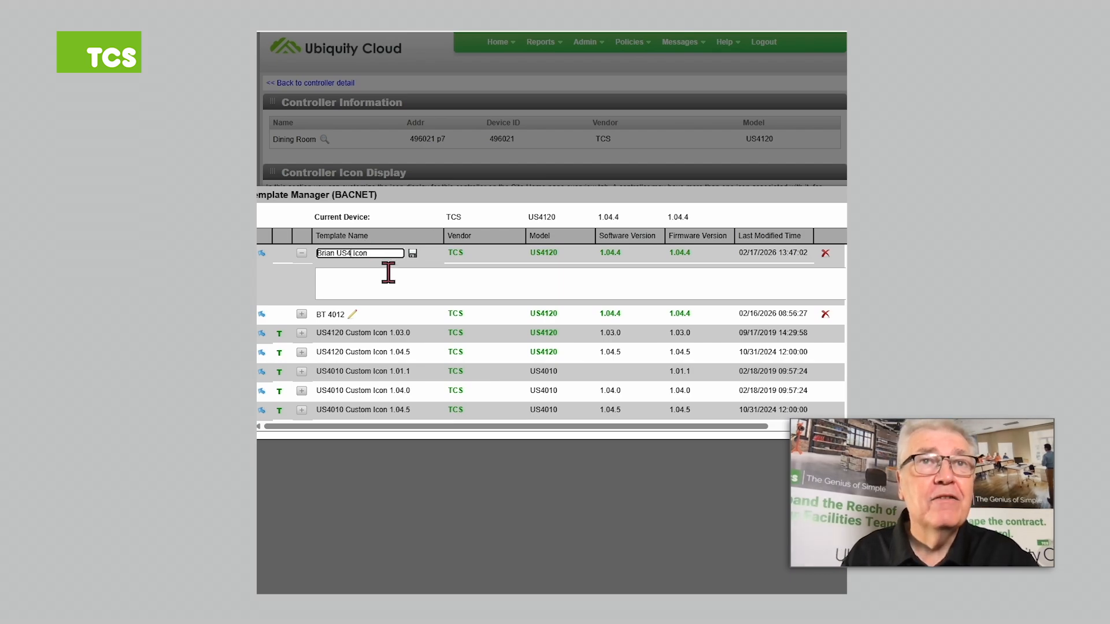
pyautogui.write('120')
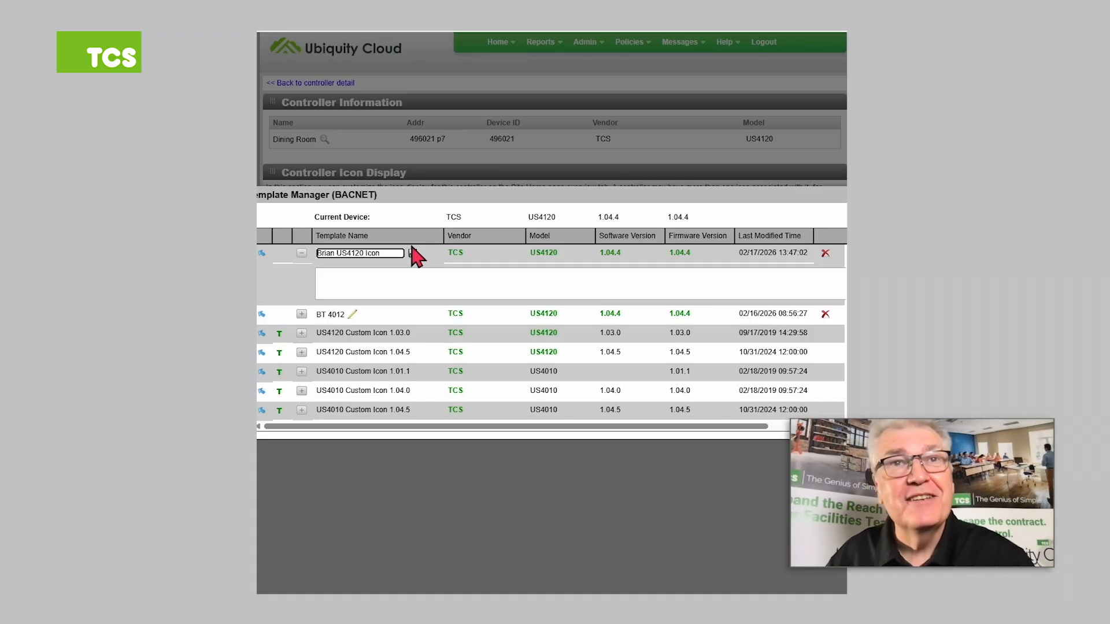
pyautogui.click(412, 254)
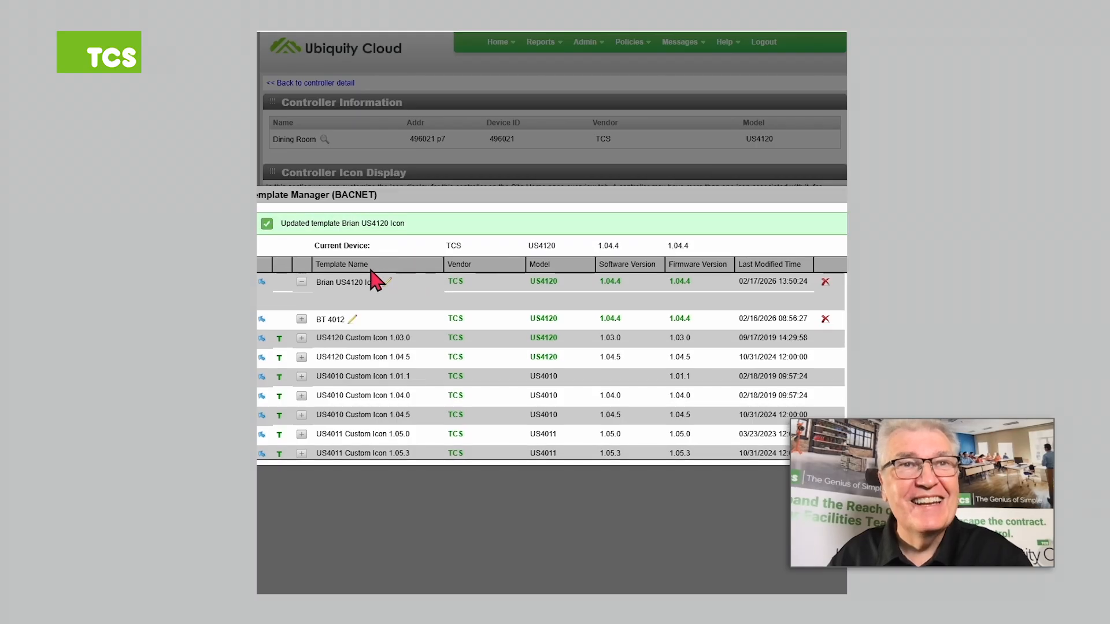
# - Load the US4120 Icon template onto the Dining Room controller and review its icon points and indicator slots
pyautogui.click(262, 283)
pyautogui.click(612, 103)
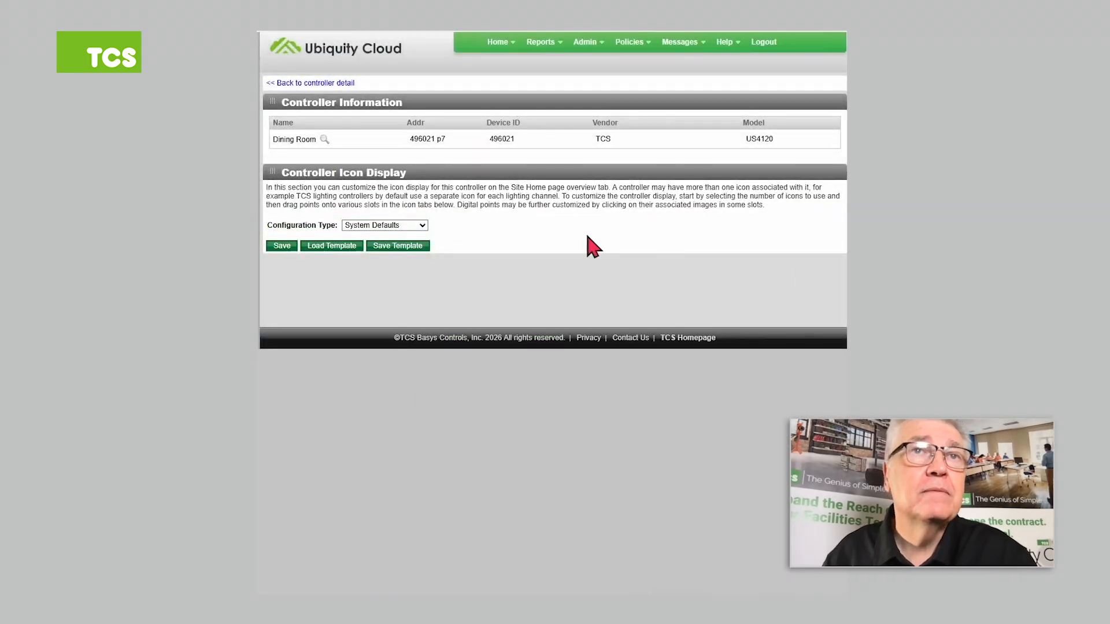
pyautogui.scroll(-2, 575, 238)
pyautogui.scroll(-3, 575, 238)
pyautogui.scroll(1, 584, 250)
pyautogui.scroll(-2, 612, 272)
pyautogui.scroll(5, 619, 280)
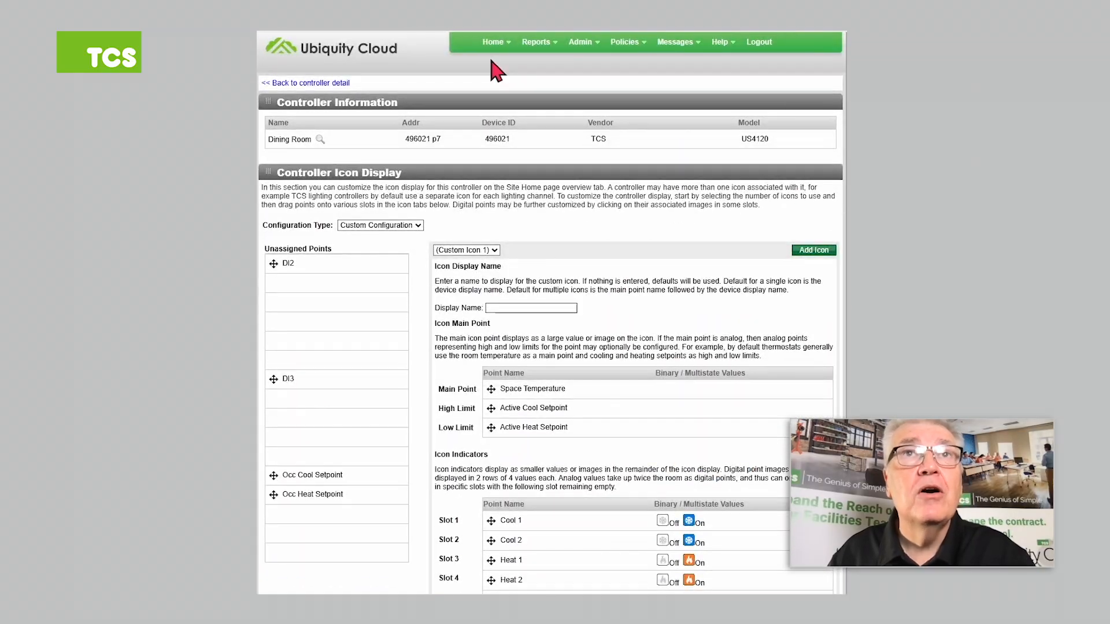
# - Return to the site overview and view the Dining Room icon among the HVAC controllers
pyautogui.click(492, 42)
pyautogui.click(486, 84)
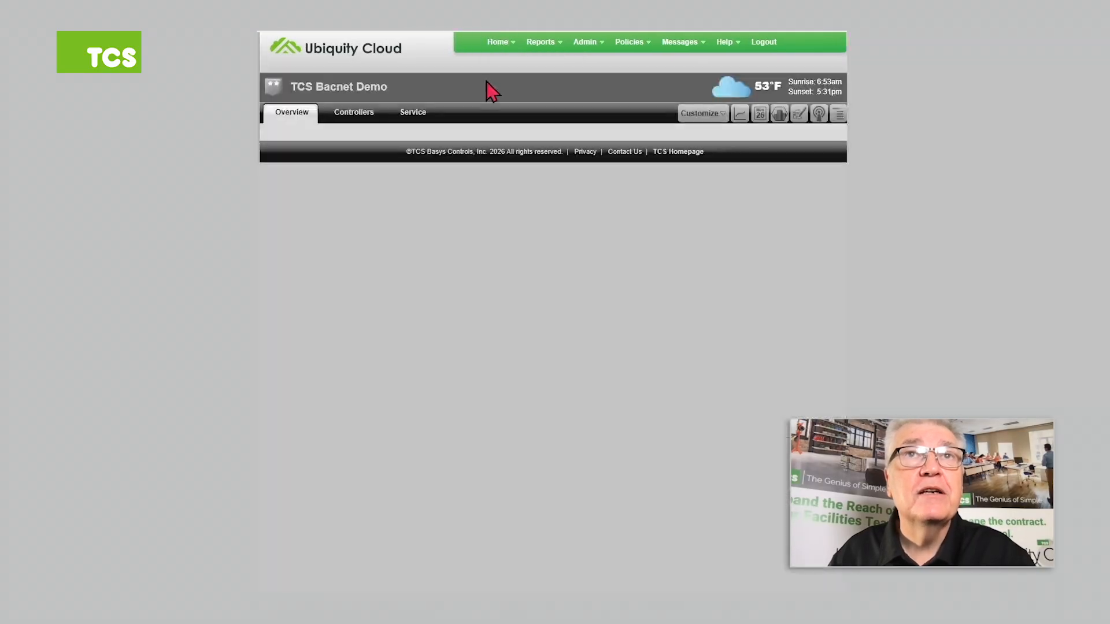
pyautogui.scroll(-2, 727, 273)
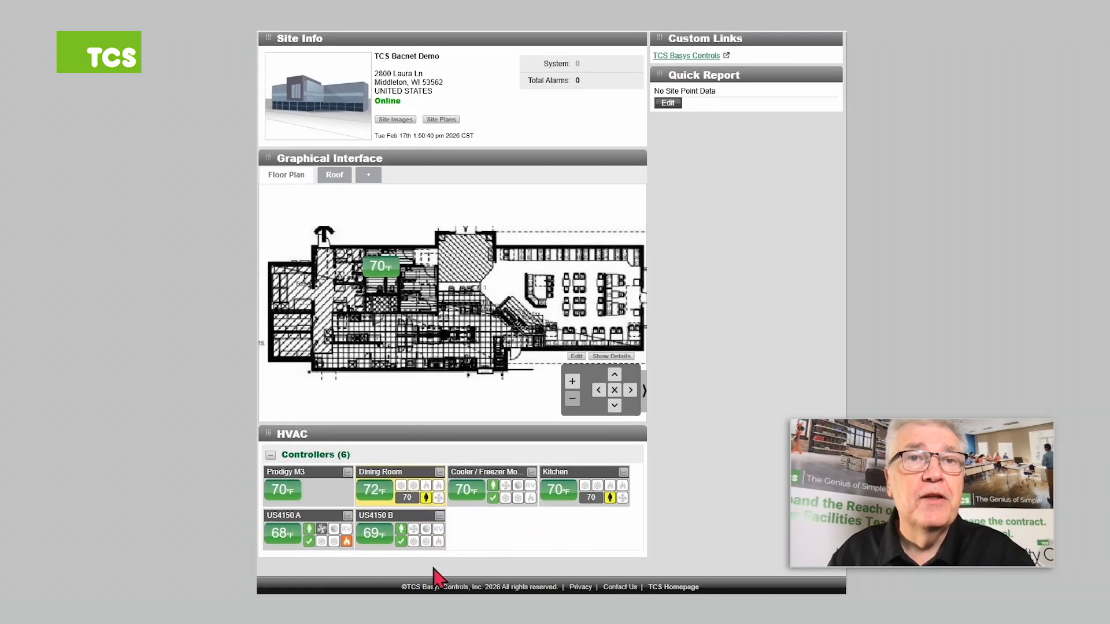
# - Open the Dining Room controller's summary from its HVAC icon and review its Systems and Setpoints and Digital Inputs
pyautogui.moveTo(380, 509)
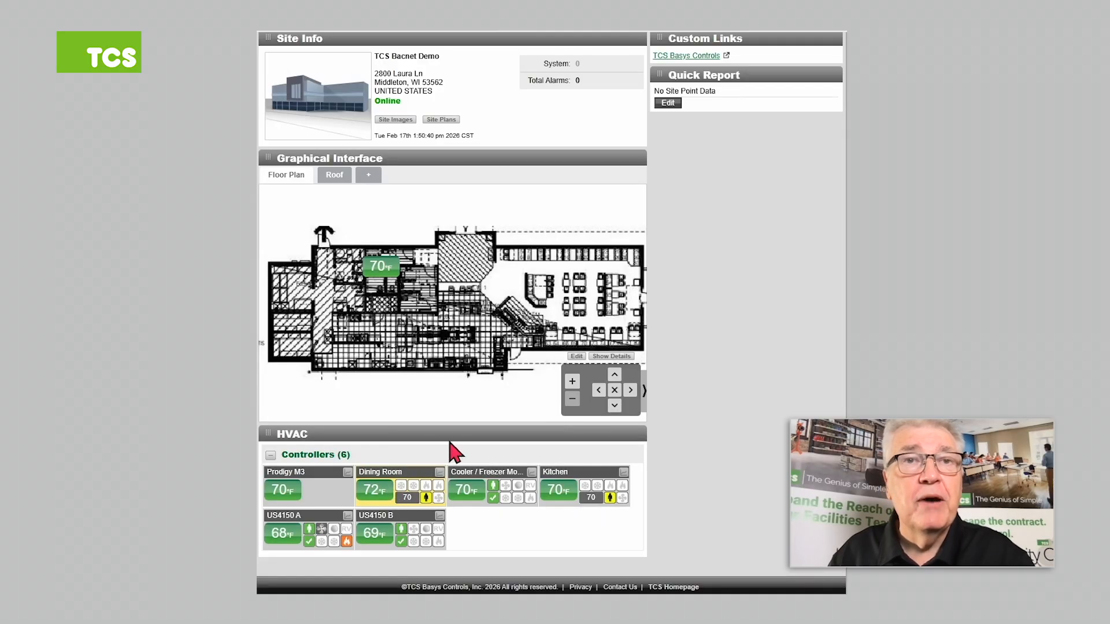
pyautogui.click(389, 500)
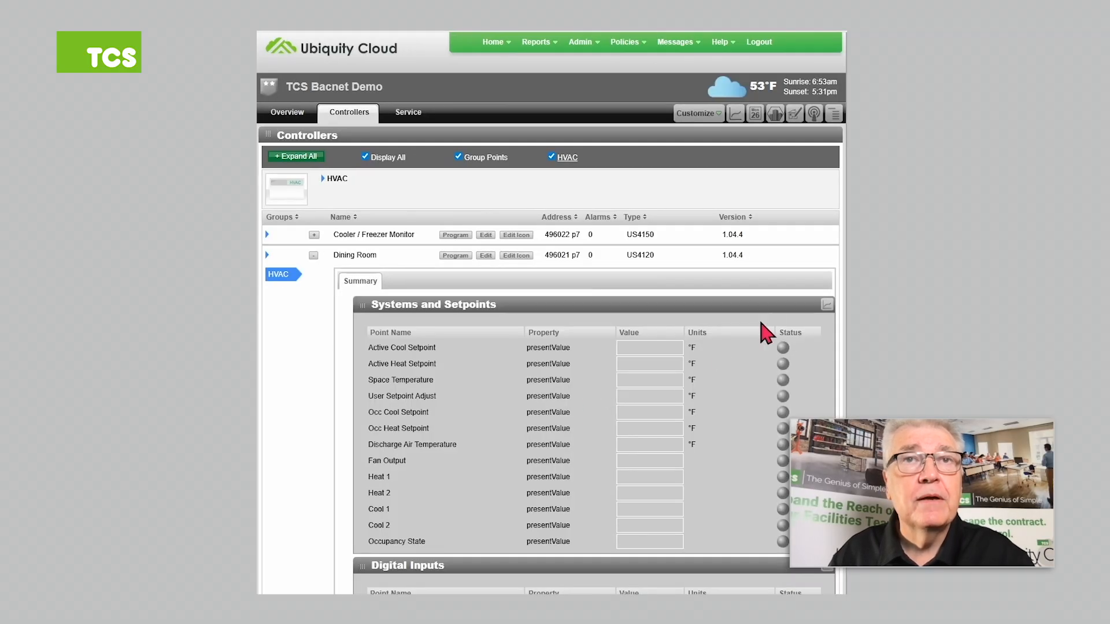
pyautogui.scroll(-3, 772, 324)
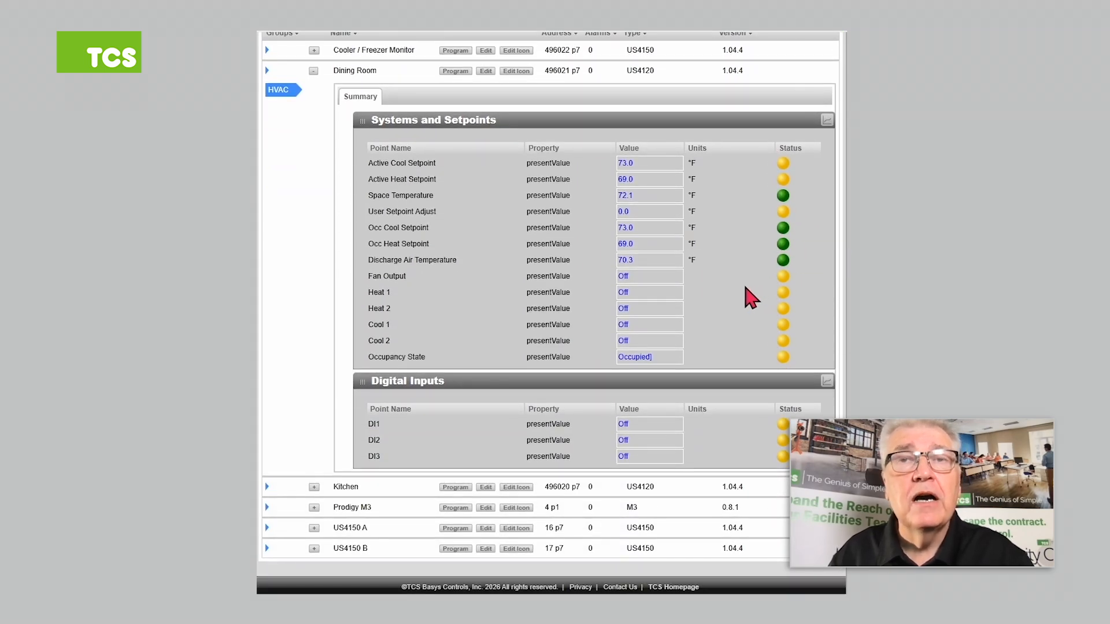
pyautogui.scroll(1, 746, 273)
pyautogui.scroll(1, 746, 273)
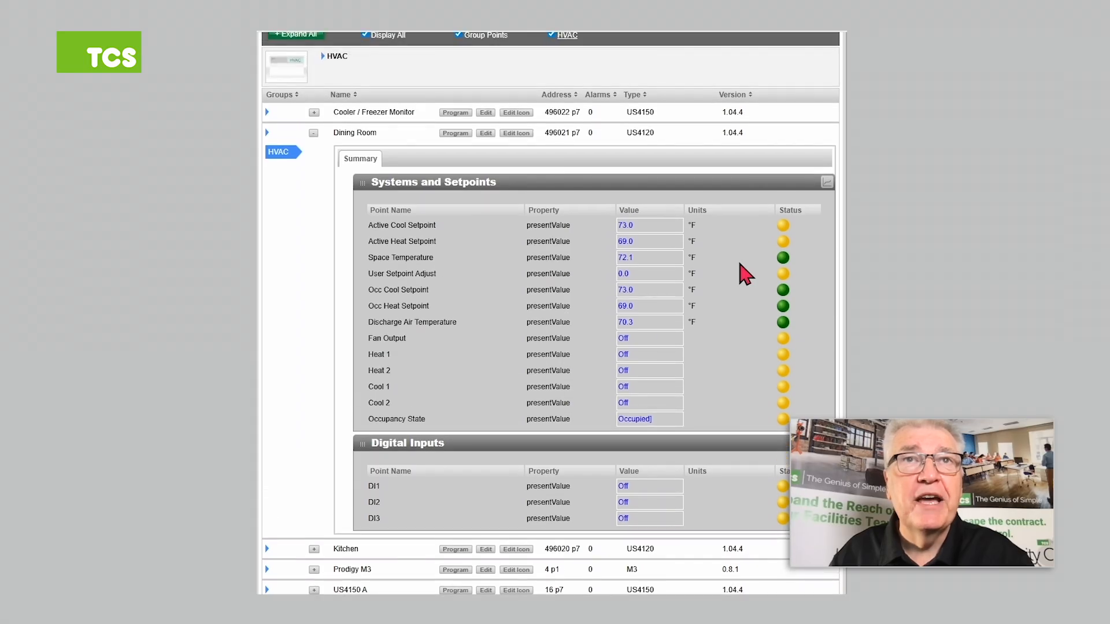
# - Open the Dining Room's programming page from the controller list and review its Setpoints and Temps and Digital Outputs
pyautogui.scroll(3, 718, 268)
pyautogui.click(456, 256)
pyautogui.scroll(-3, 771, 257)
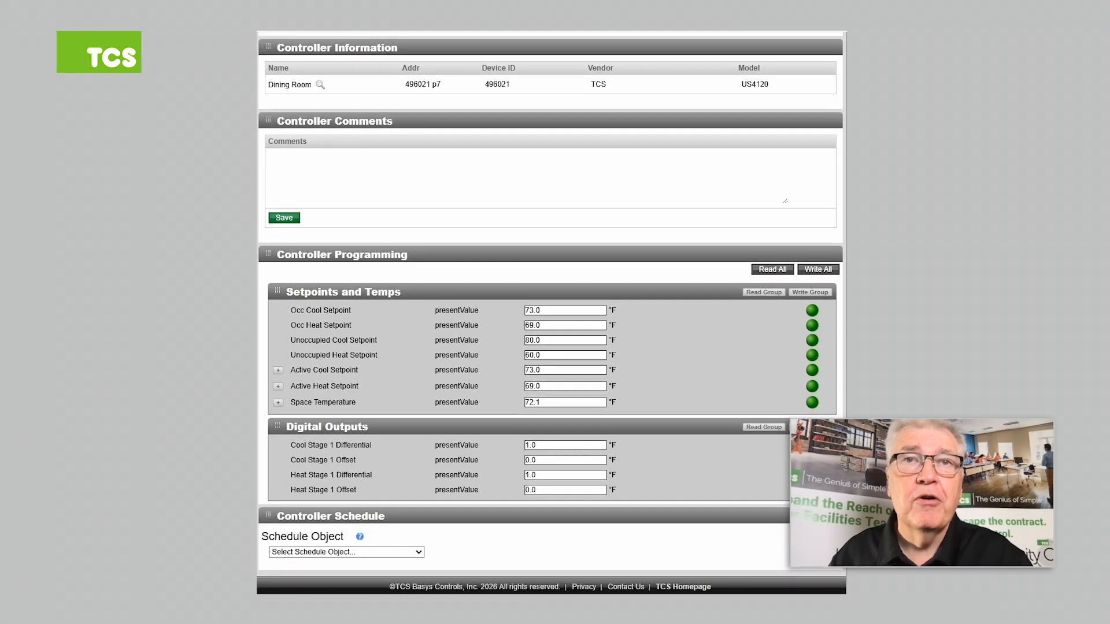